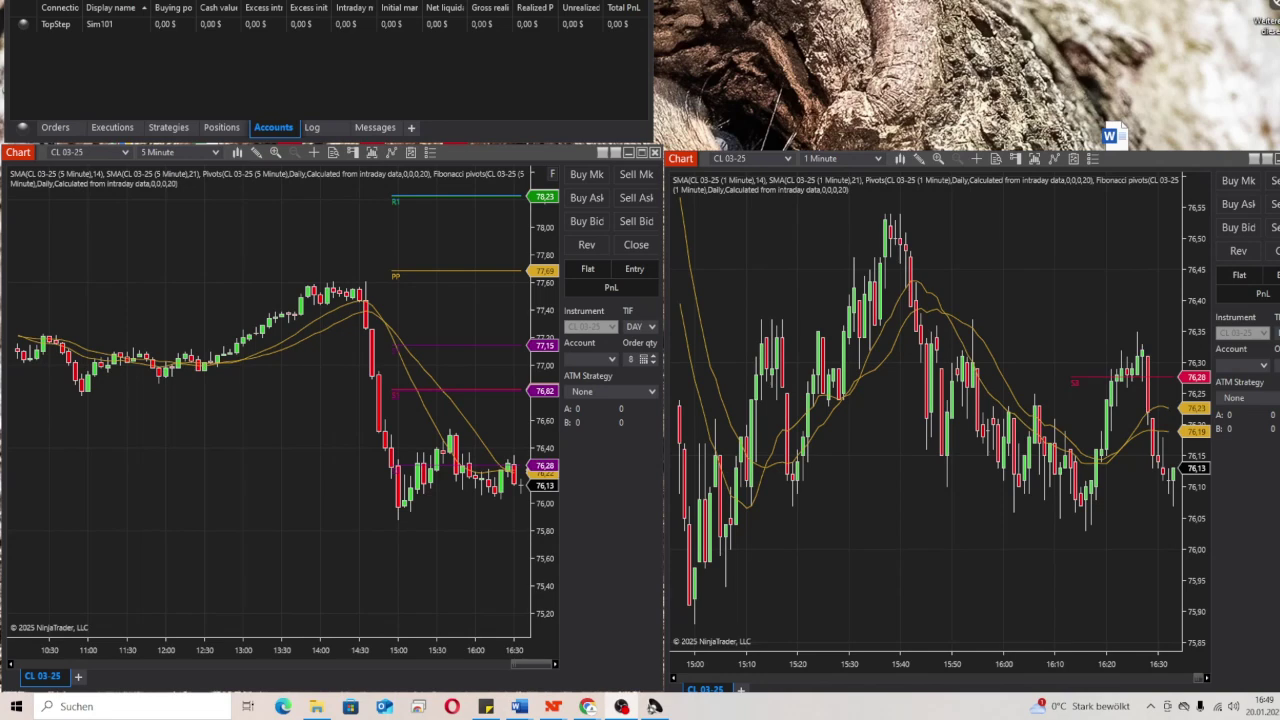
# - Bring the browser with the FlowBots store in front of the NinjaTrader charts
pyautogui.click(587, 706)
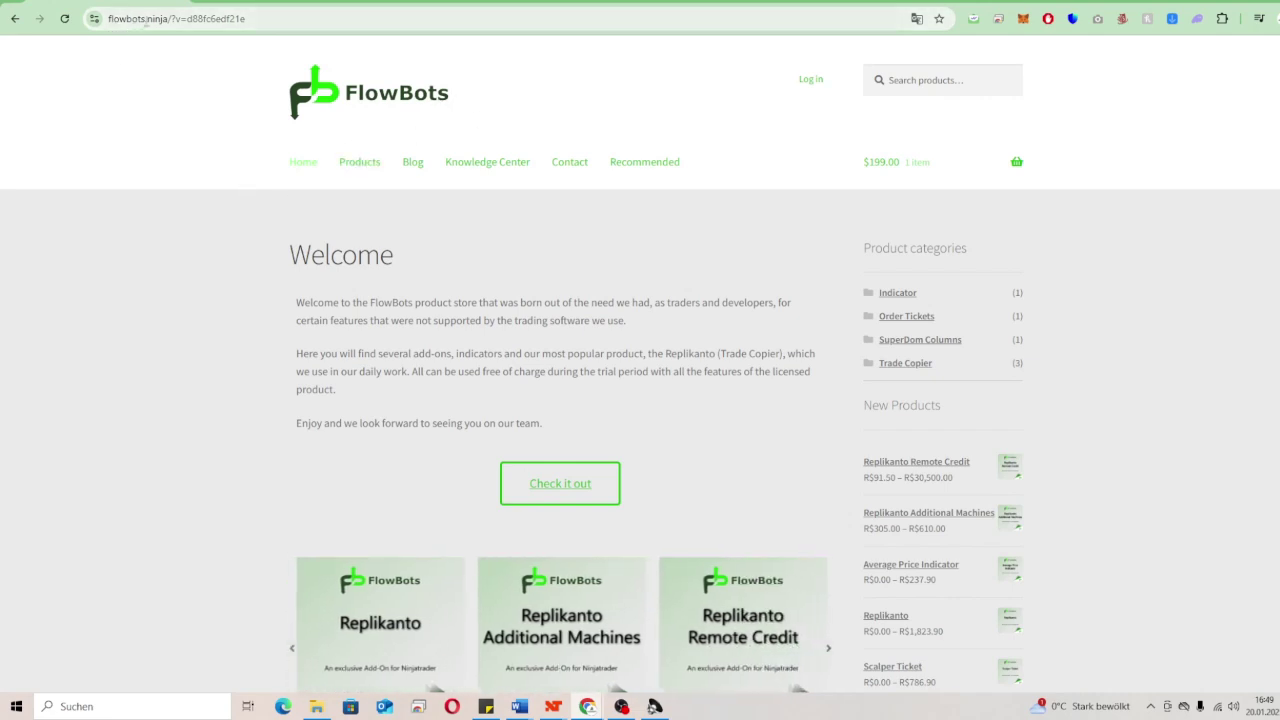
# - Slide the FlowBots welcome carousel back two items and open the Replikanto product page
pyautogui.click(146, 21)
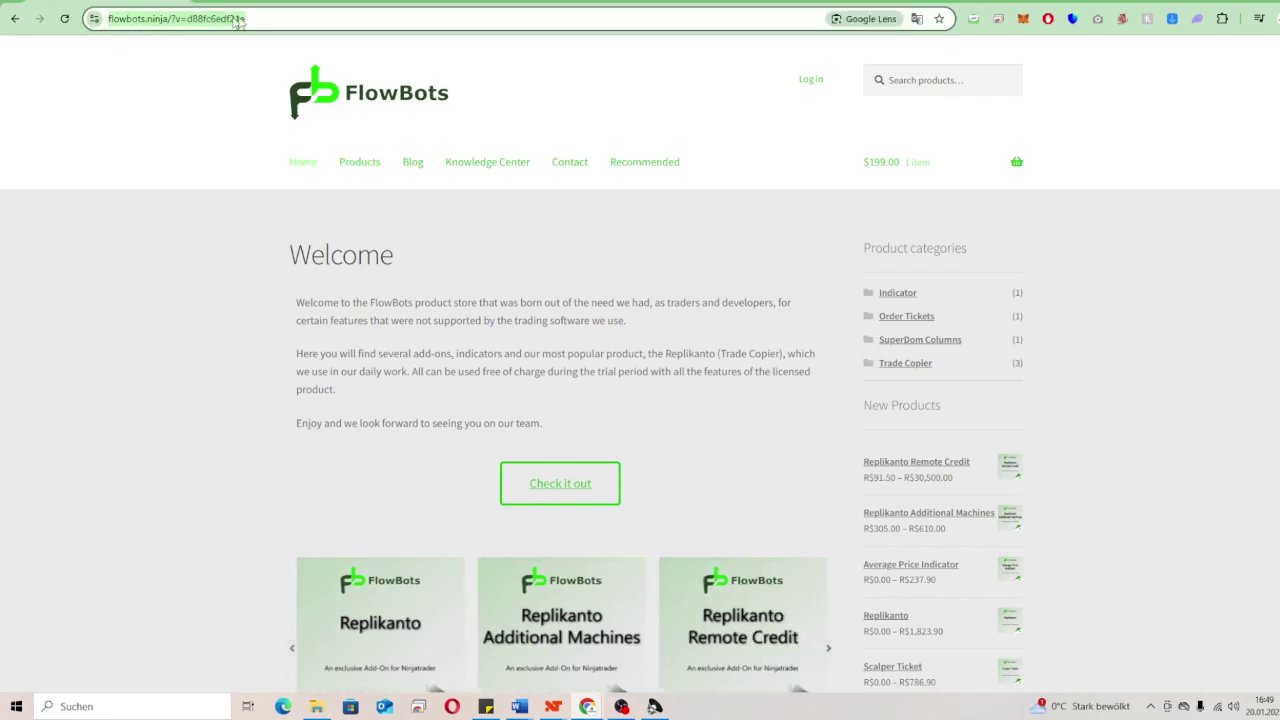
pyautogui.click(236, 126)
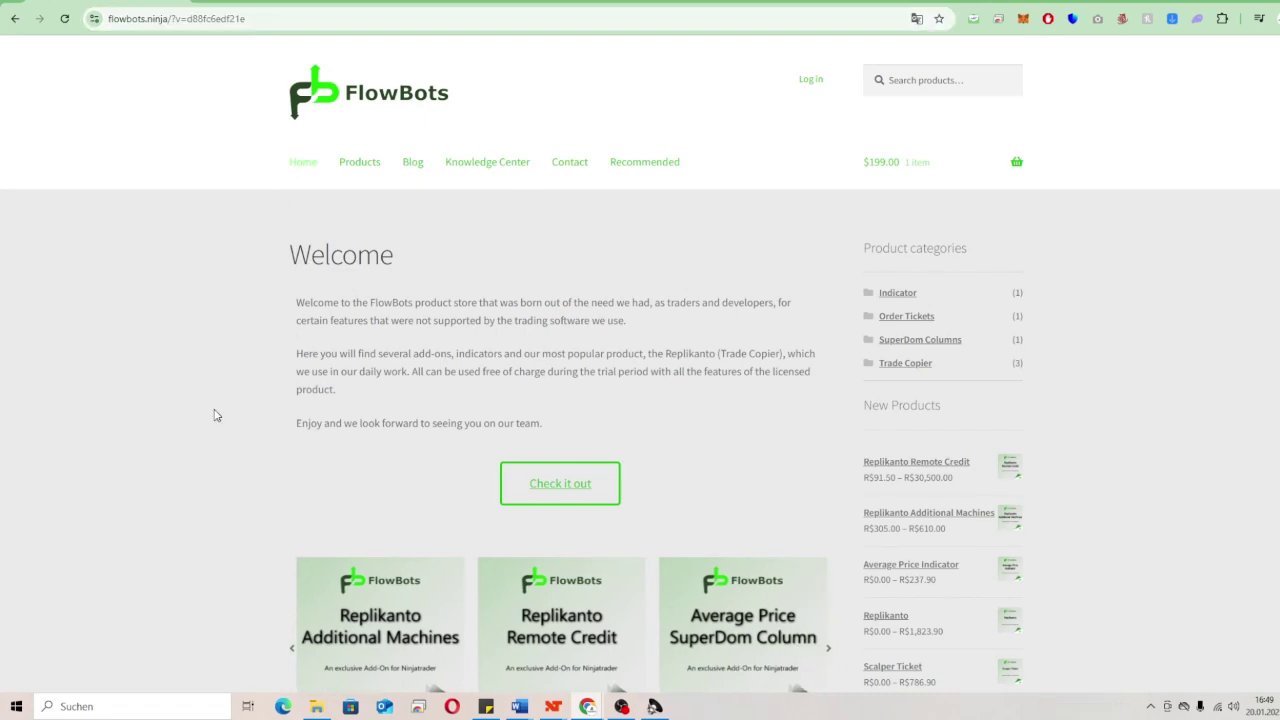
pyautogui.scroll(-6, 213, 415)
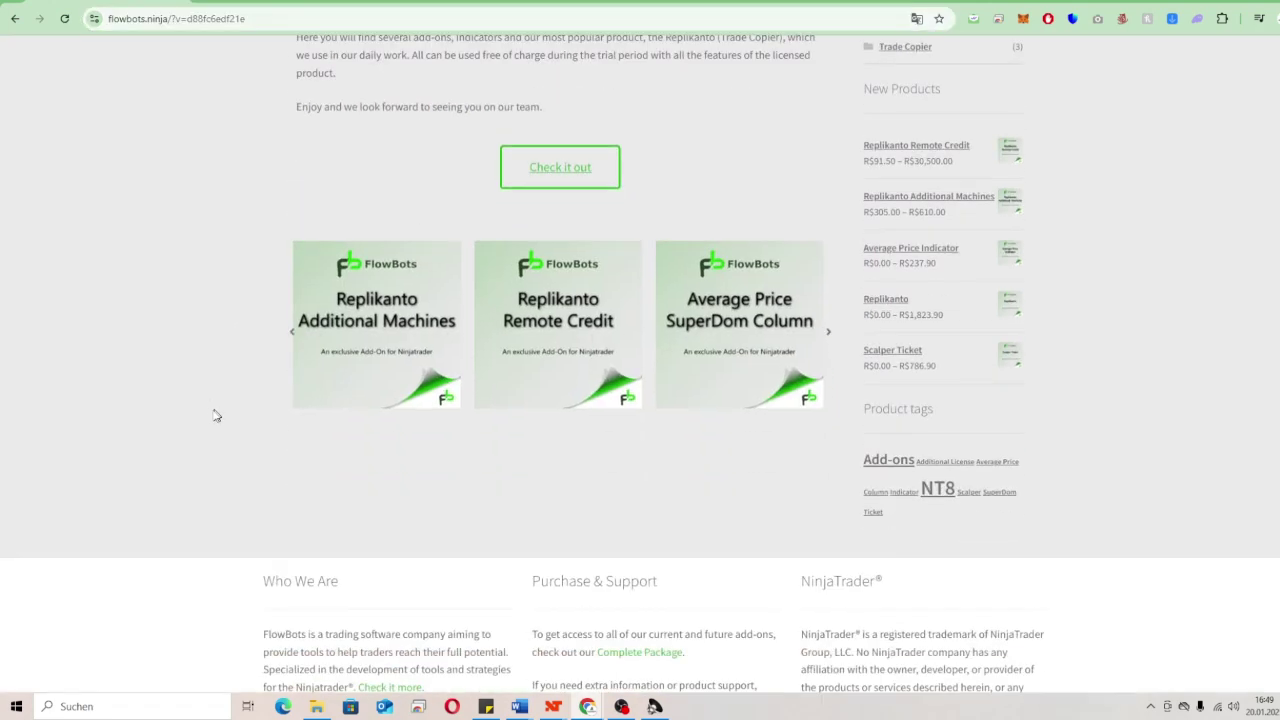
pyautogui.scroll(4, 213, 415)
pyautogui.scroll(1, 213, 415)
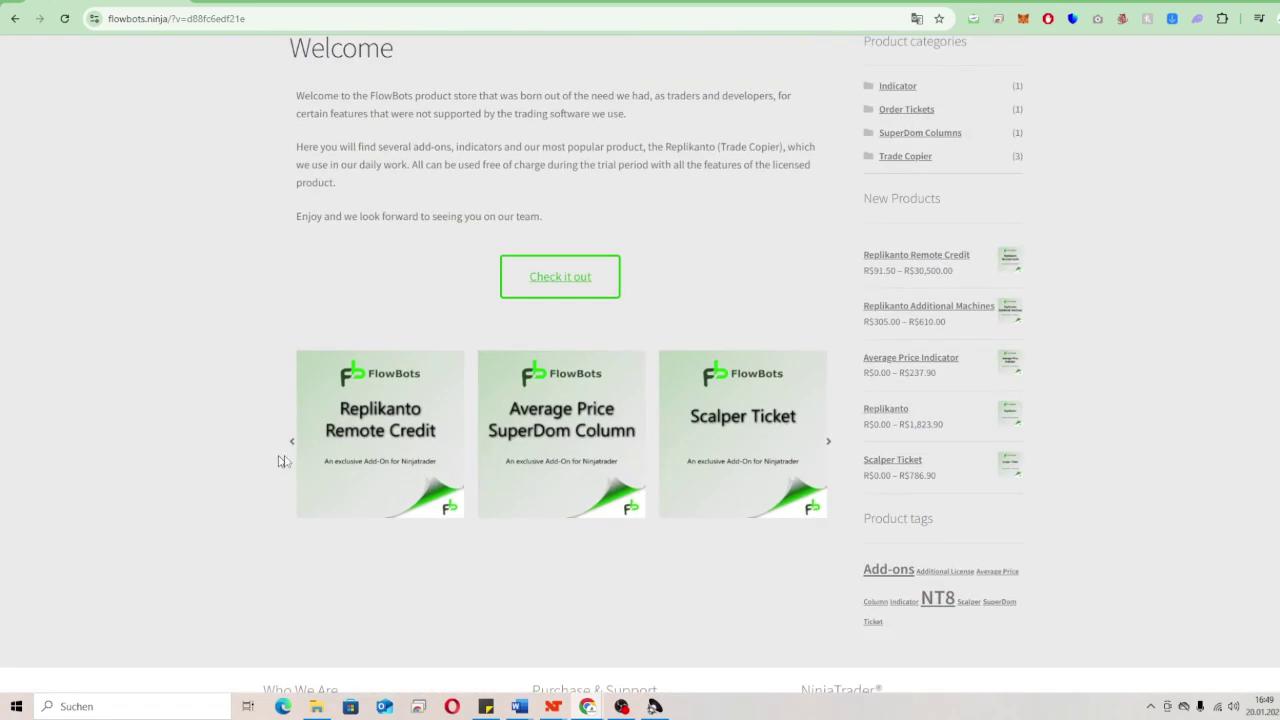
pyautogui.click(293, 443)
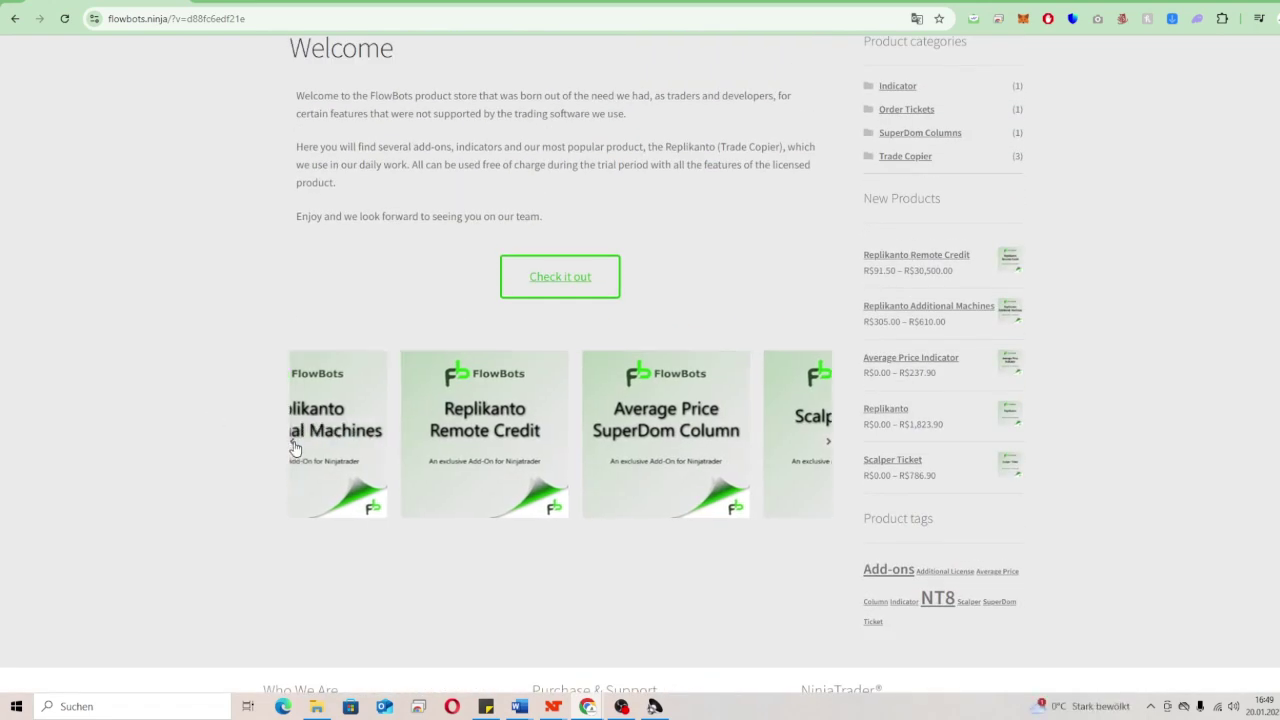
pyautogui.click(290, 443)
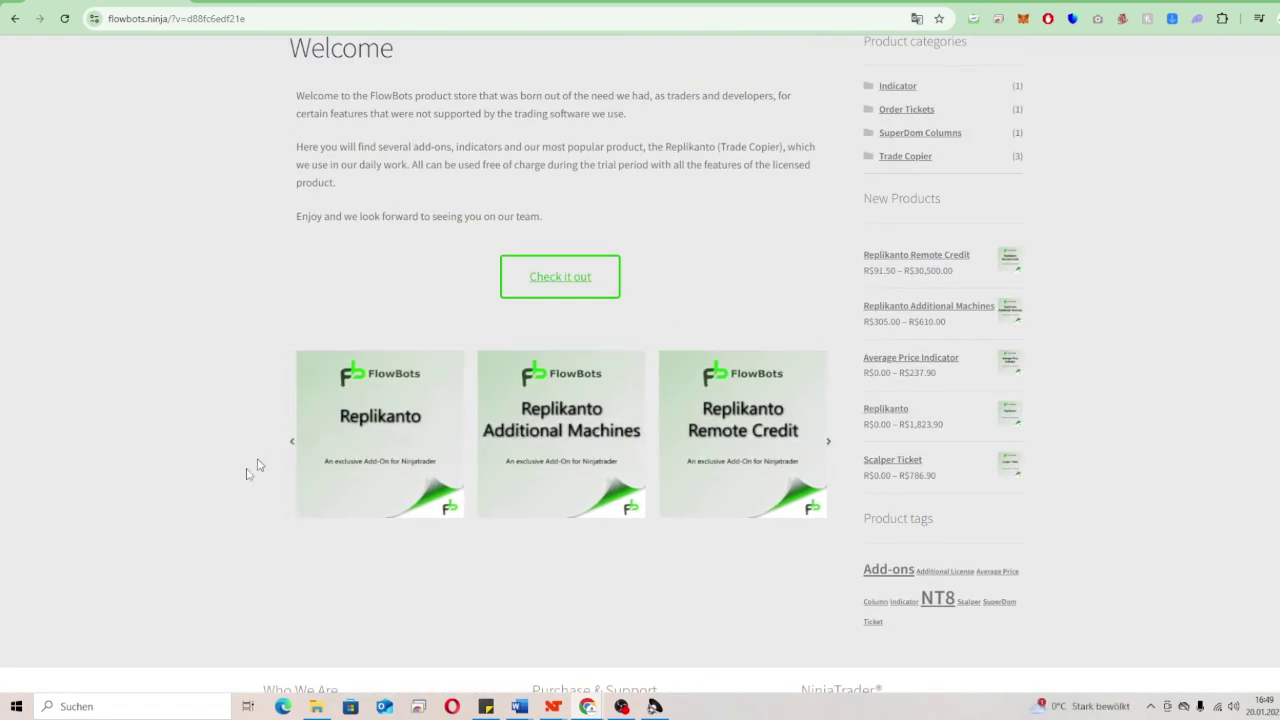
pyautogui.click(385, 428)
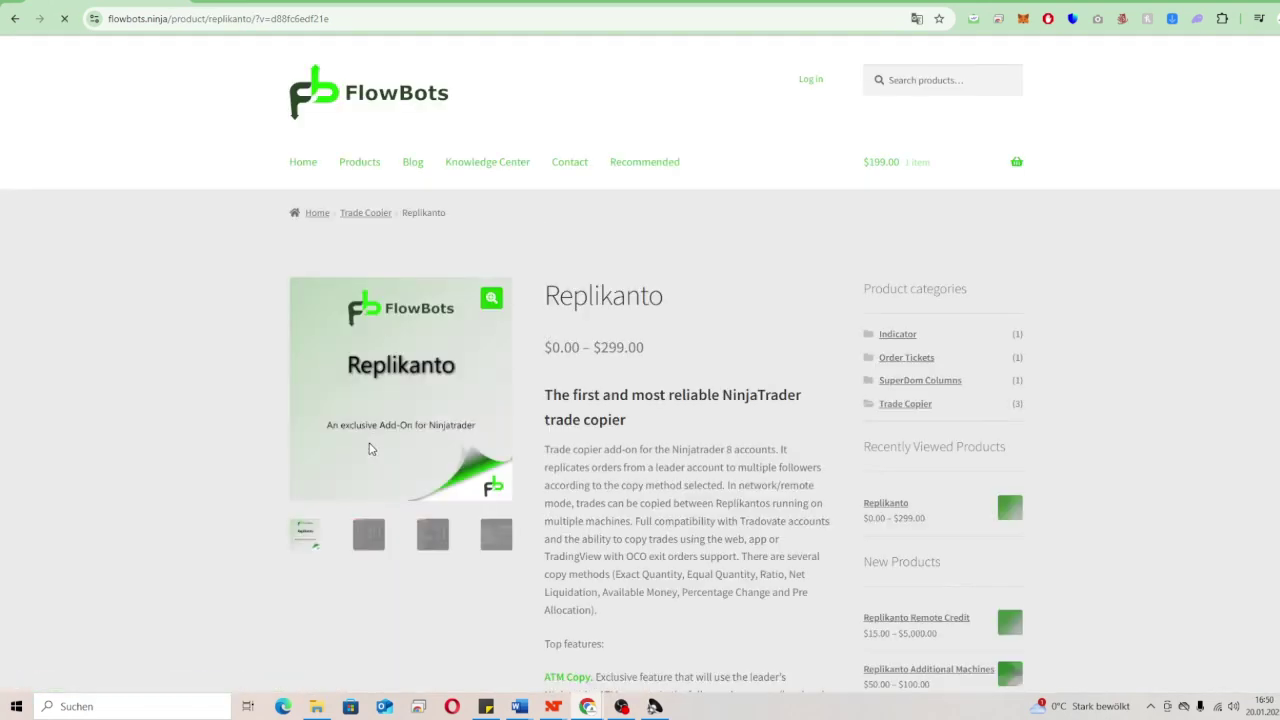
# - Choose the Single Machine (Lifetime) licence for Replikanto and add it to the cart at $199.00
pyautogui.scroll(-1, 372, 450)
pyautogui.scroll(-8, 400, 575)
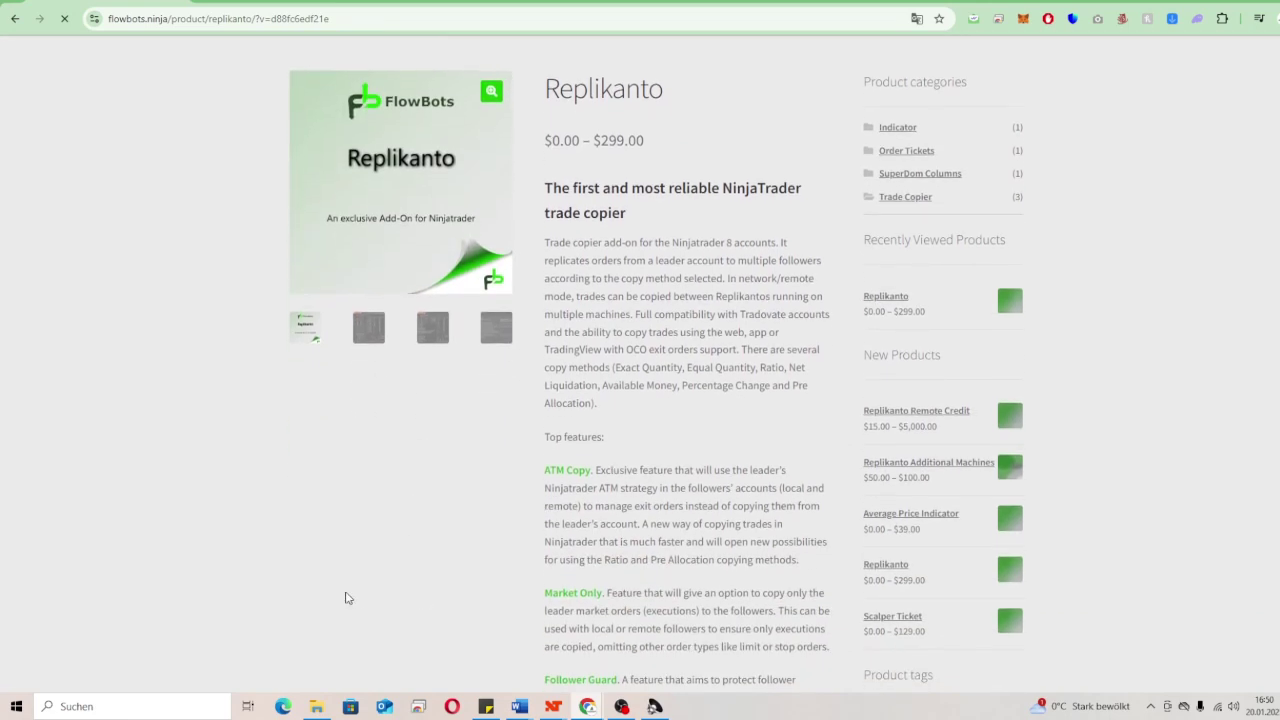
pyautogui.scroll(-5, 391, 575)
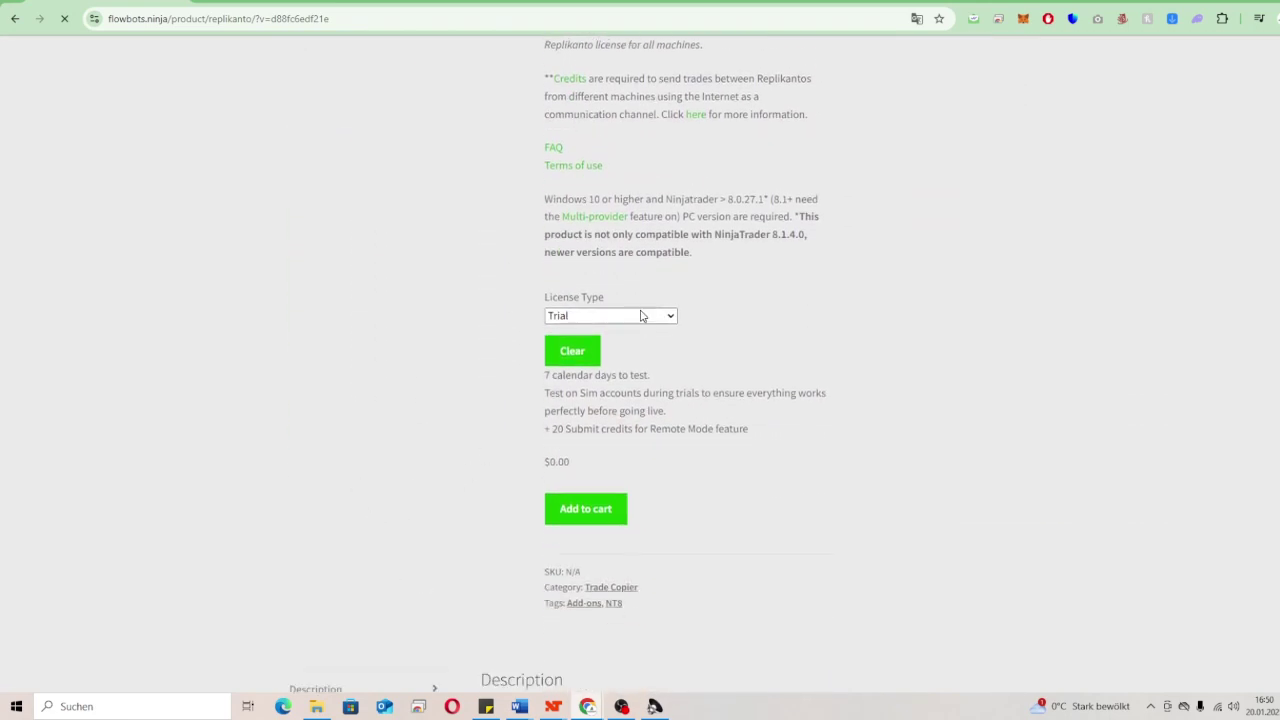
pyautogui.moveTo(541, 305); pyautogui.dragTo(626, 303)
pyautogui.click(646, 294)
pyautogui.click(666, 318)
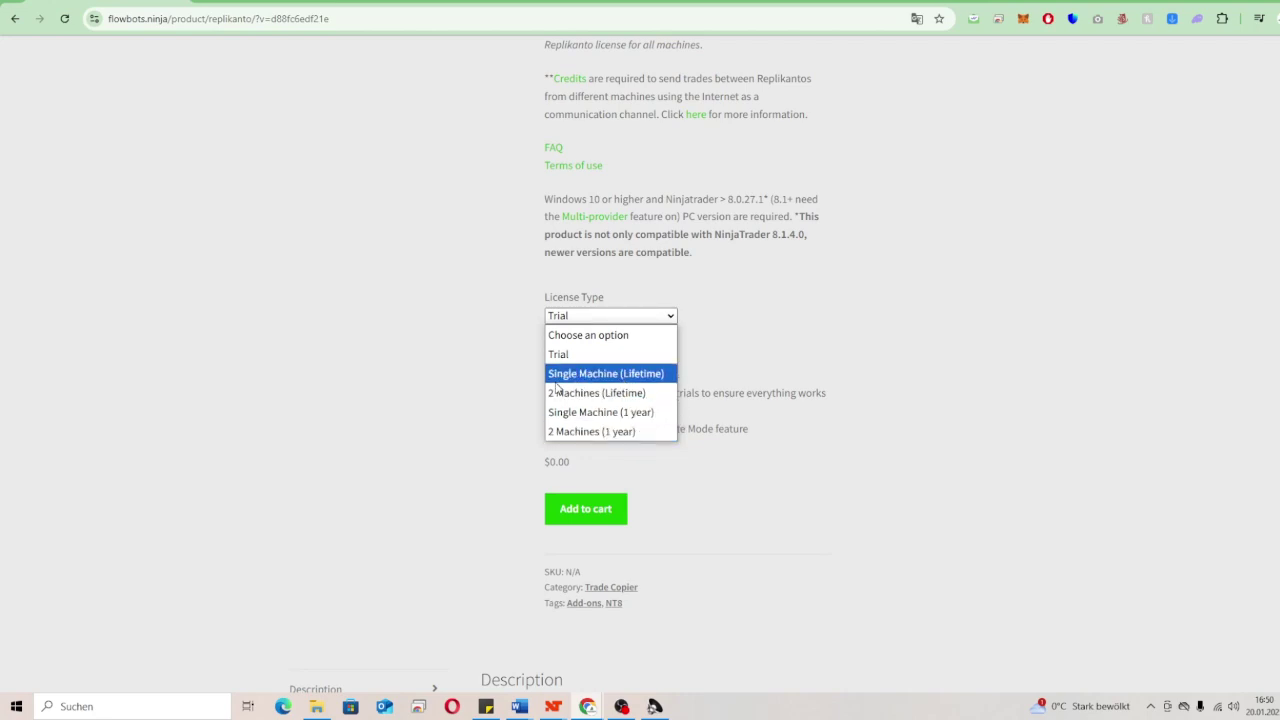
pyautogui.click(621, 374)
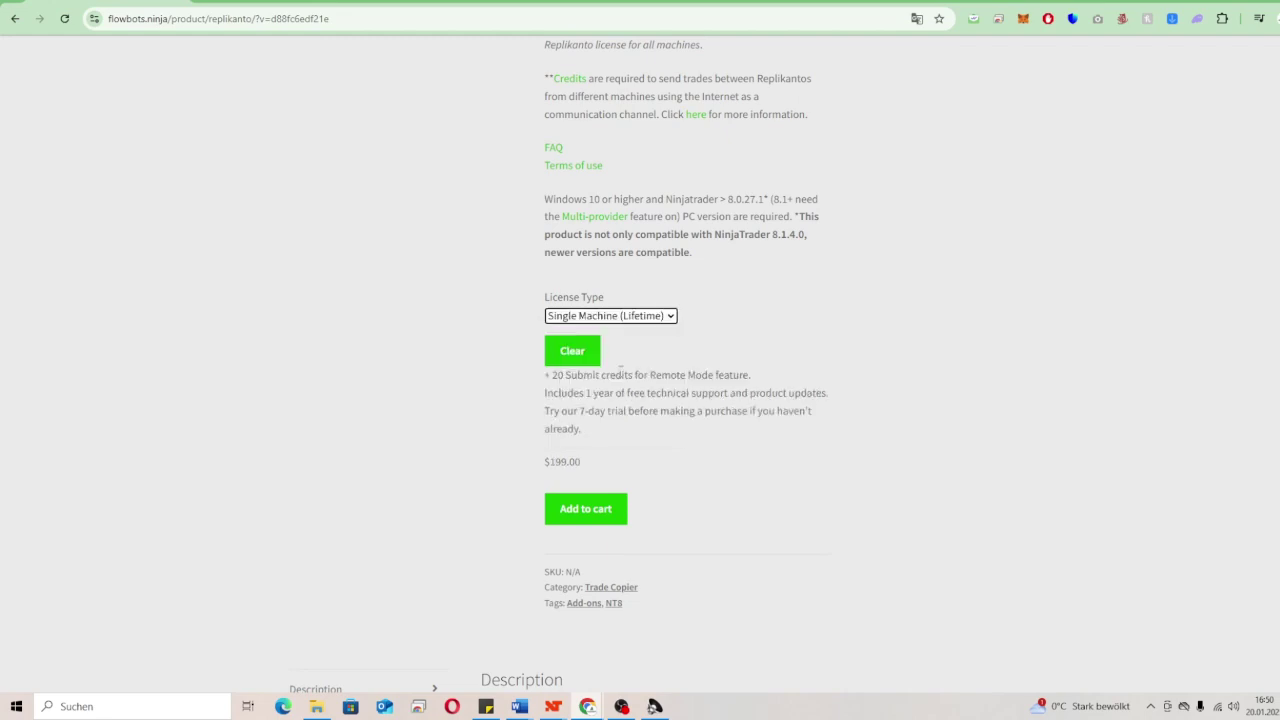
pyautogui.click(615, 513)
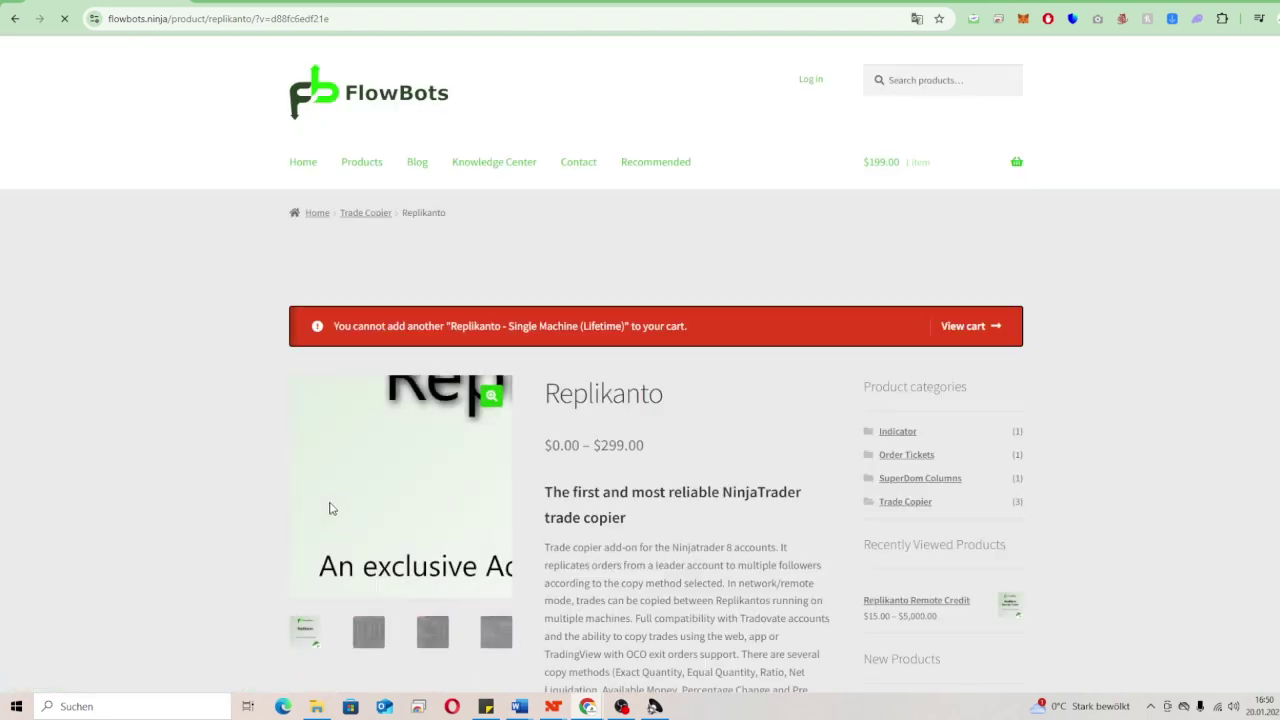
pyautogui.scroll(-1, 605, 414)
# - Open the cart and apply the clever20 coupon code
pyautogui.click(1018, 92)
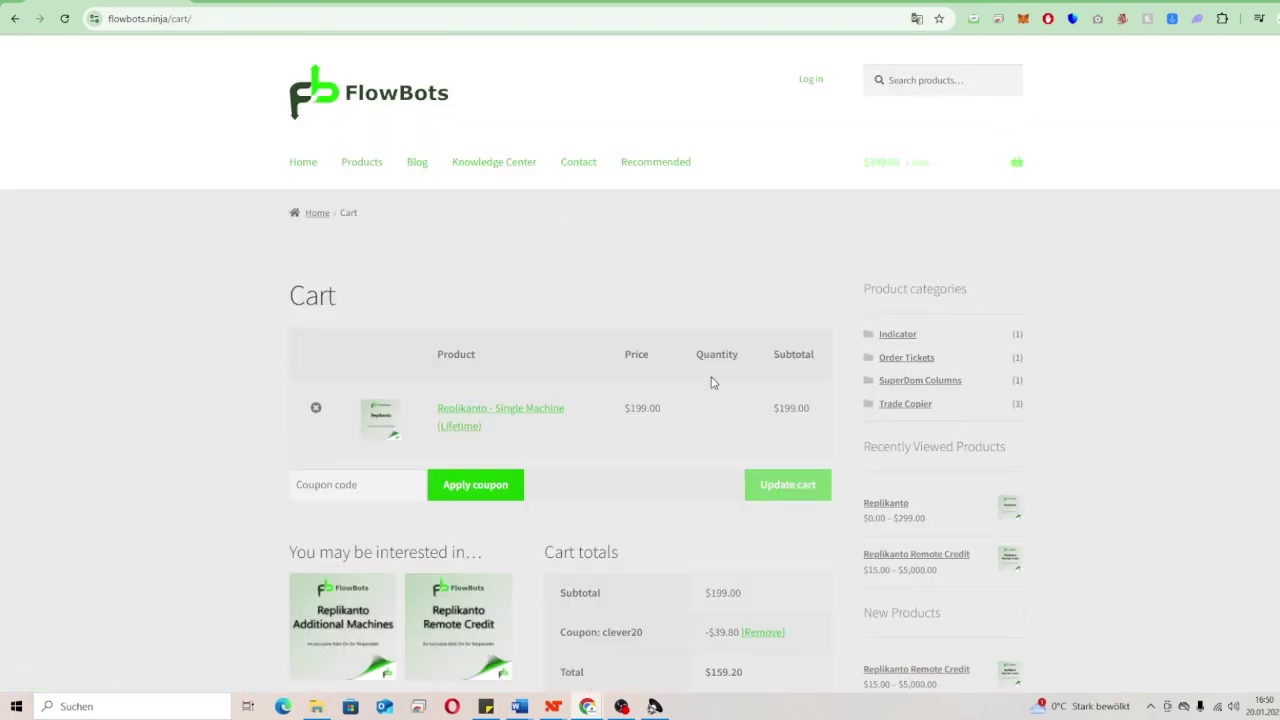
pyautogui.scroll(-2, 602, 405)
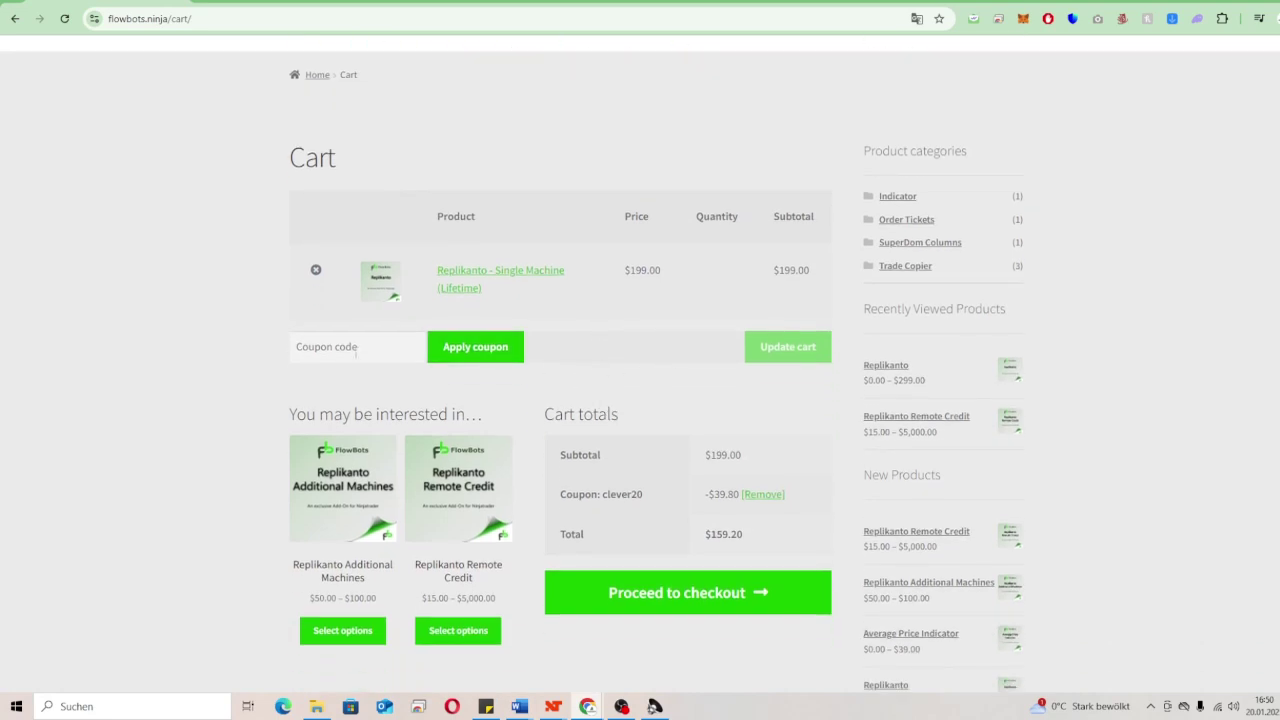
pyautogui.scroll(1, 232, 363)
pyautogui.click(332, 416)
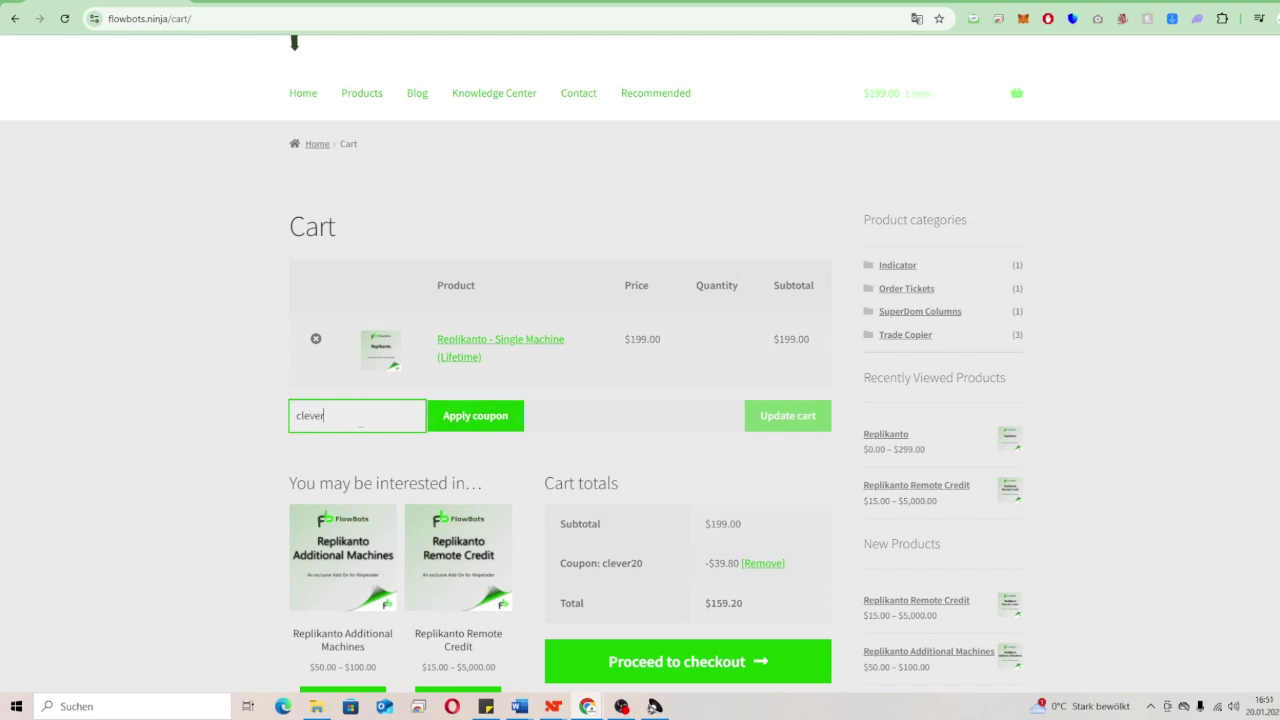
pyautogui.click(490, 422)
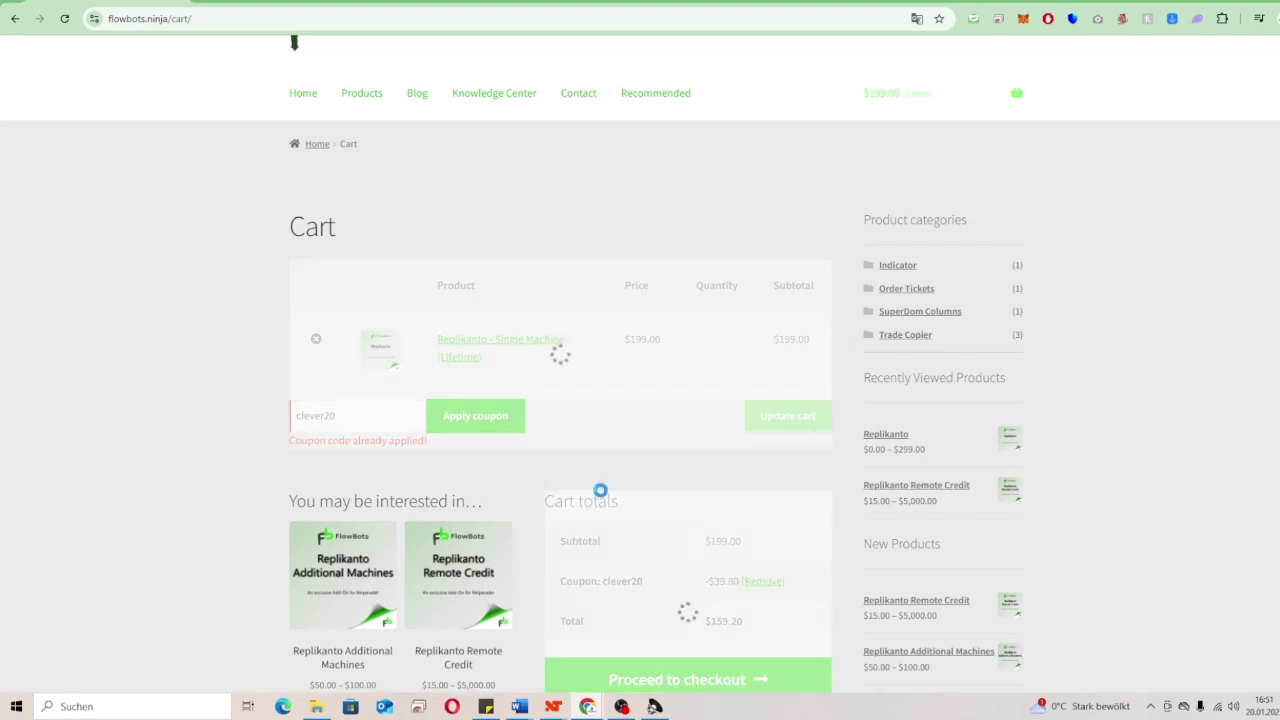
# - Verify the Coupon: clever20 line and the discounted $159.20 total in Cart totals
pyautogui.scroll(-3, 628, 500)
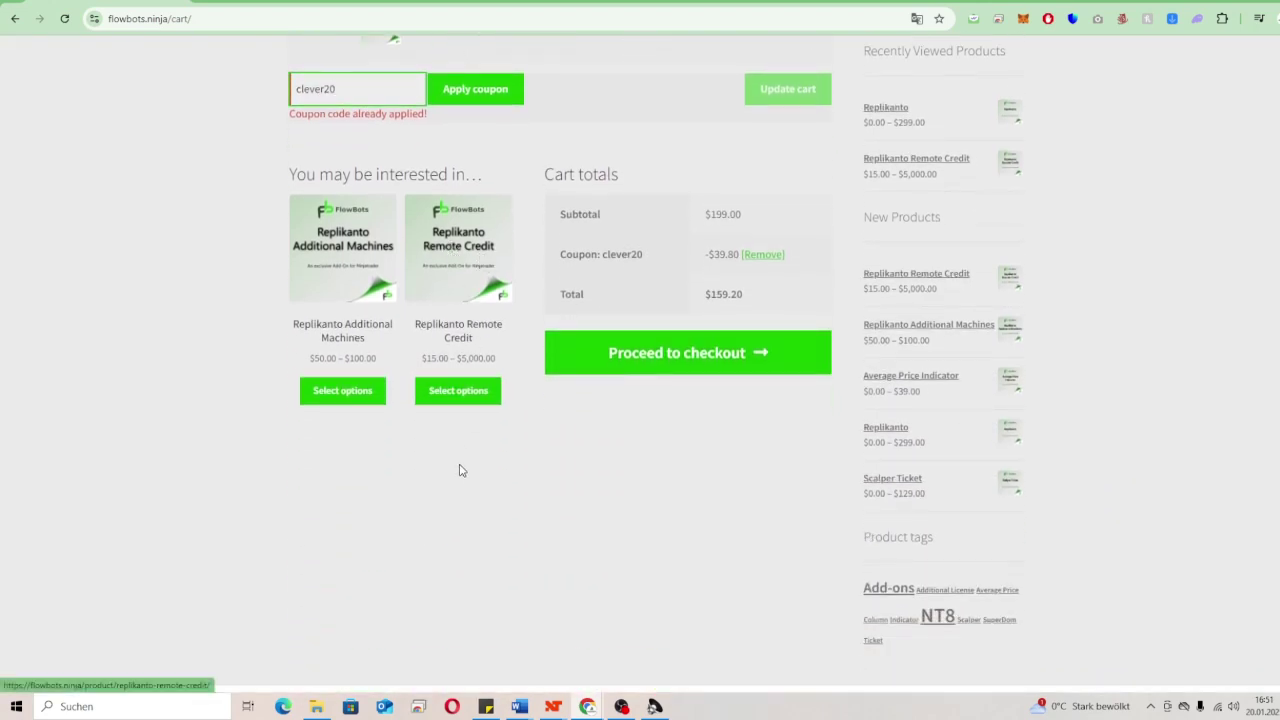
pyautogui.scroll(1, 457, 471)
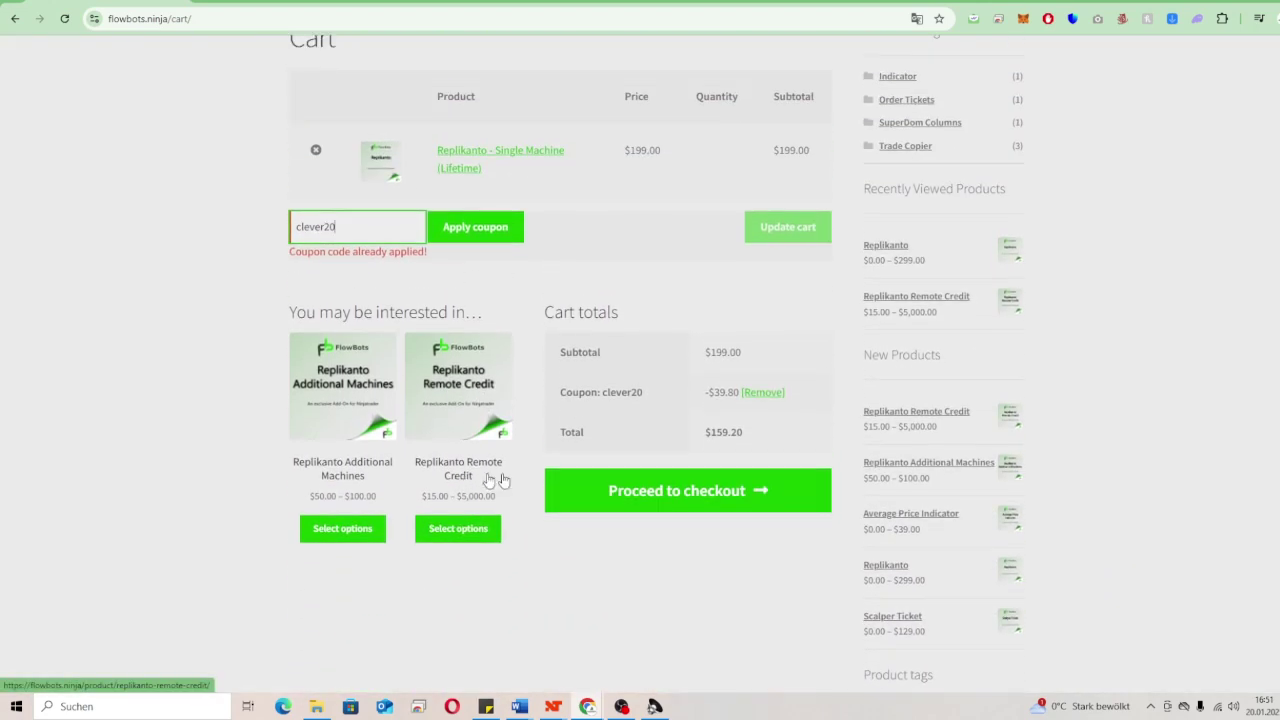
pyautogui.click(580, 402)
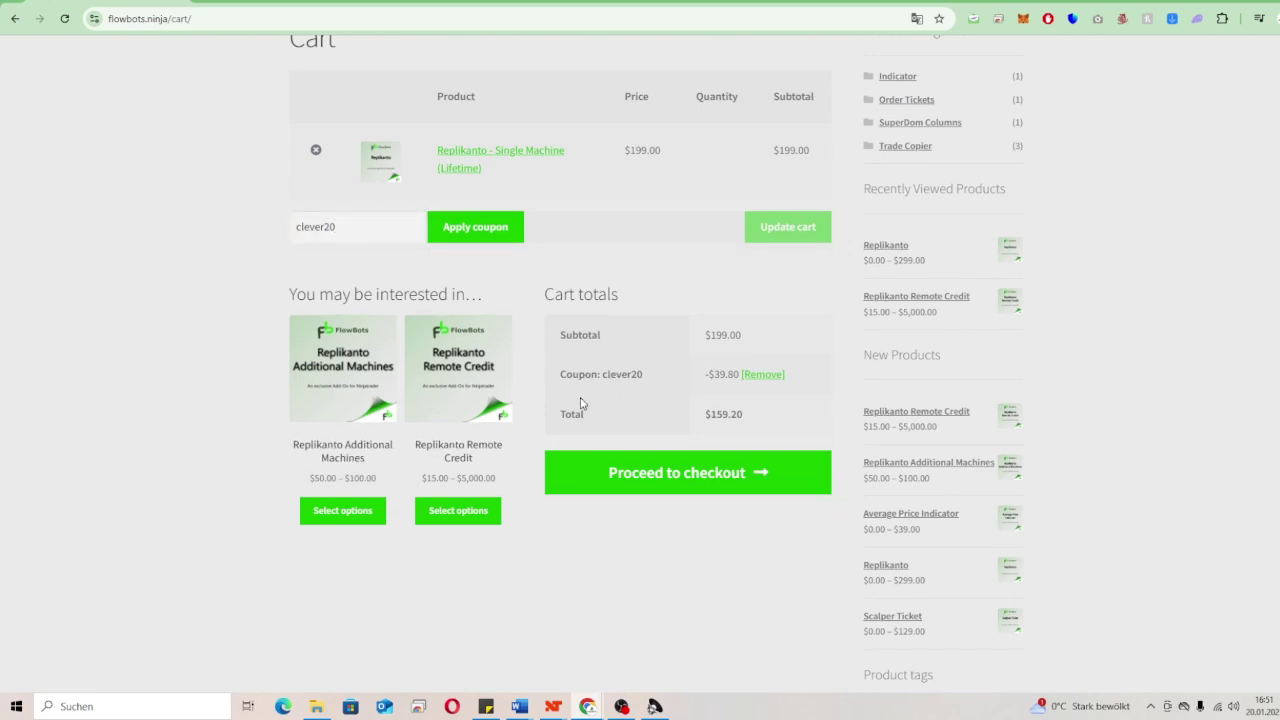
pyautogui.moveTo(565, 379); pyautogui.dragTo(648, 379)
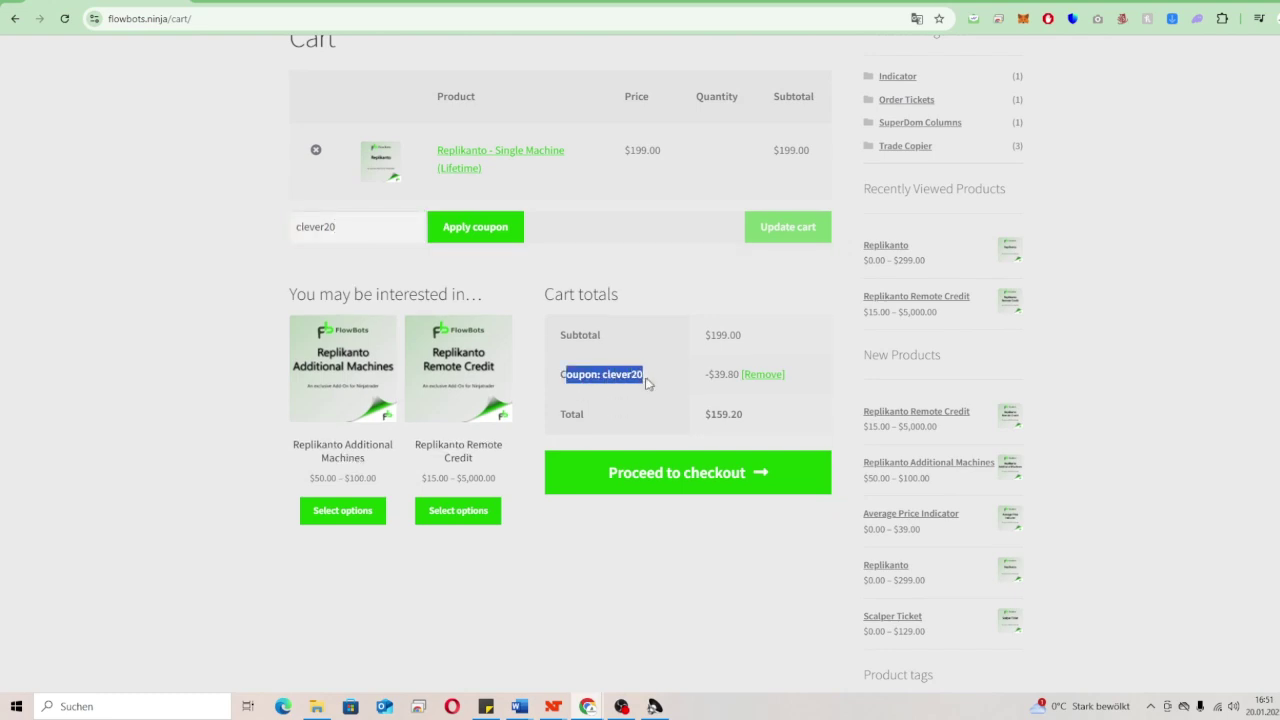
pyautogui.moveTo(558, 376); pyautogui.dragTo(659, 379)
pyautogui.click(658, 381)
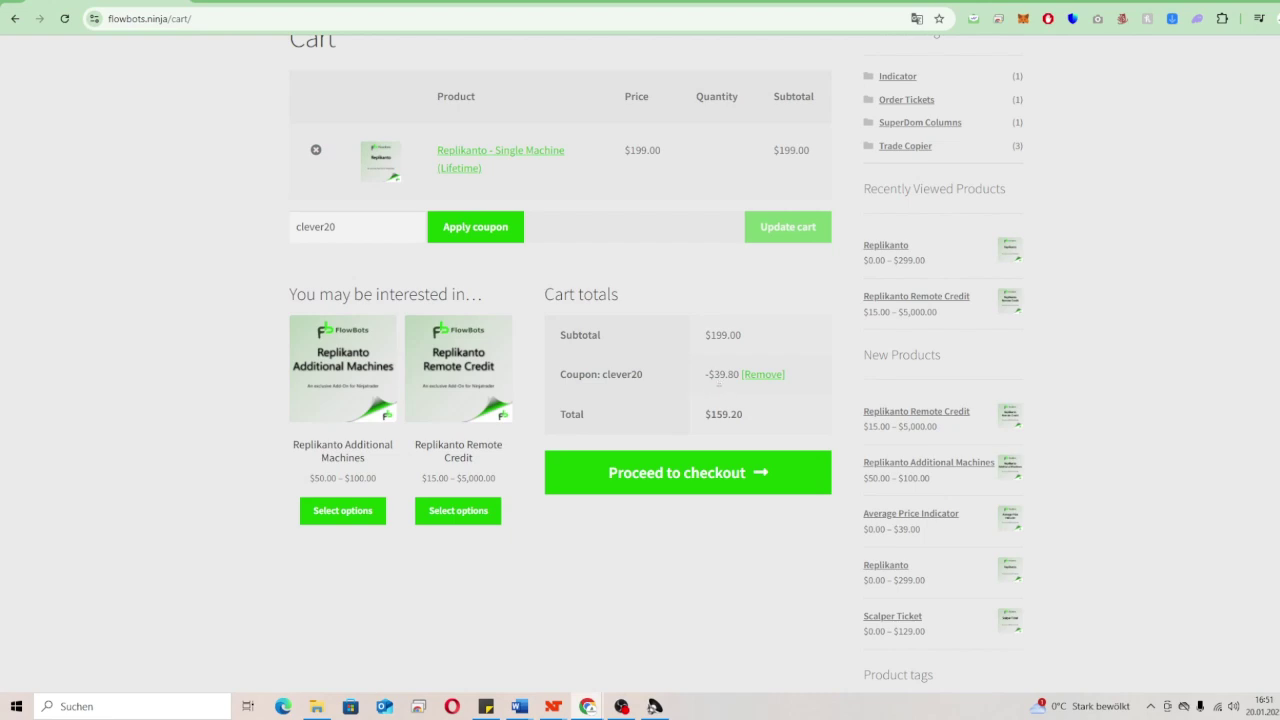
pyautogui.moveTo(564, 414); pyautogui.dragTo(758, 418)
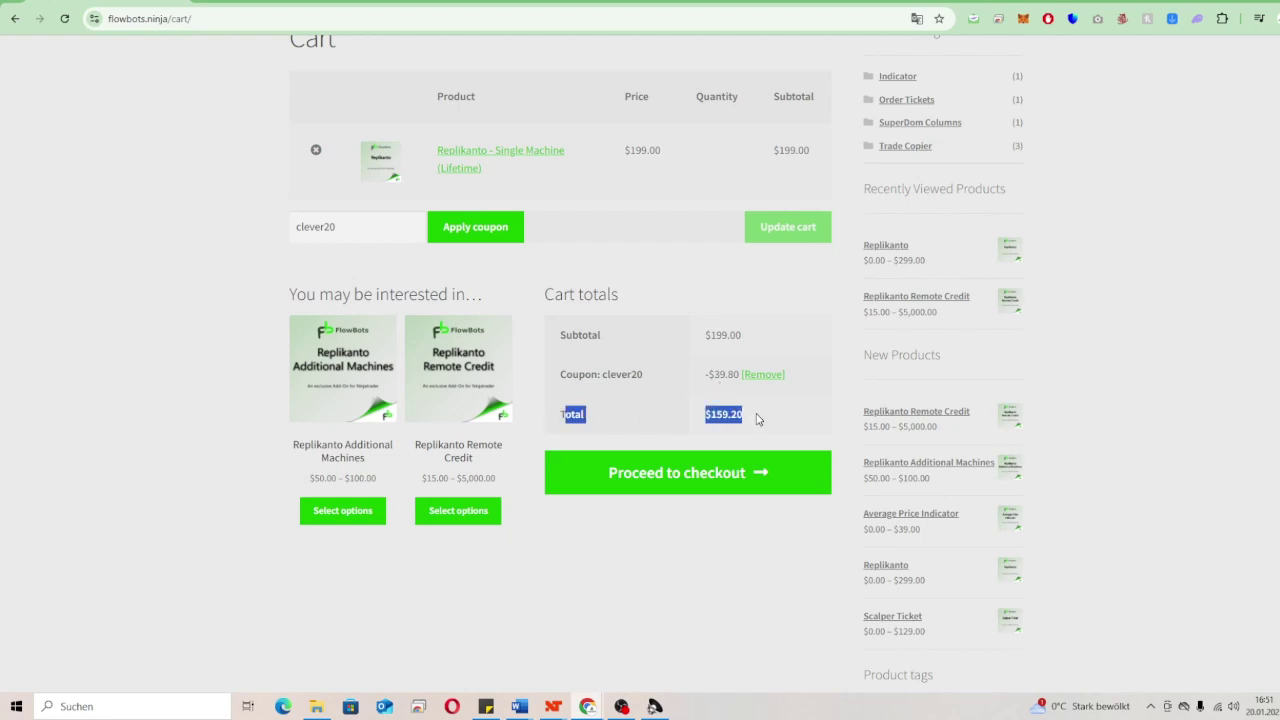
pyautogui.click(645, 573)
# - Proceed from the cart to the checkout page and review it
pyautogui.click(739, 485)
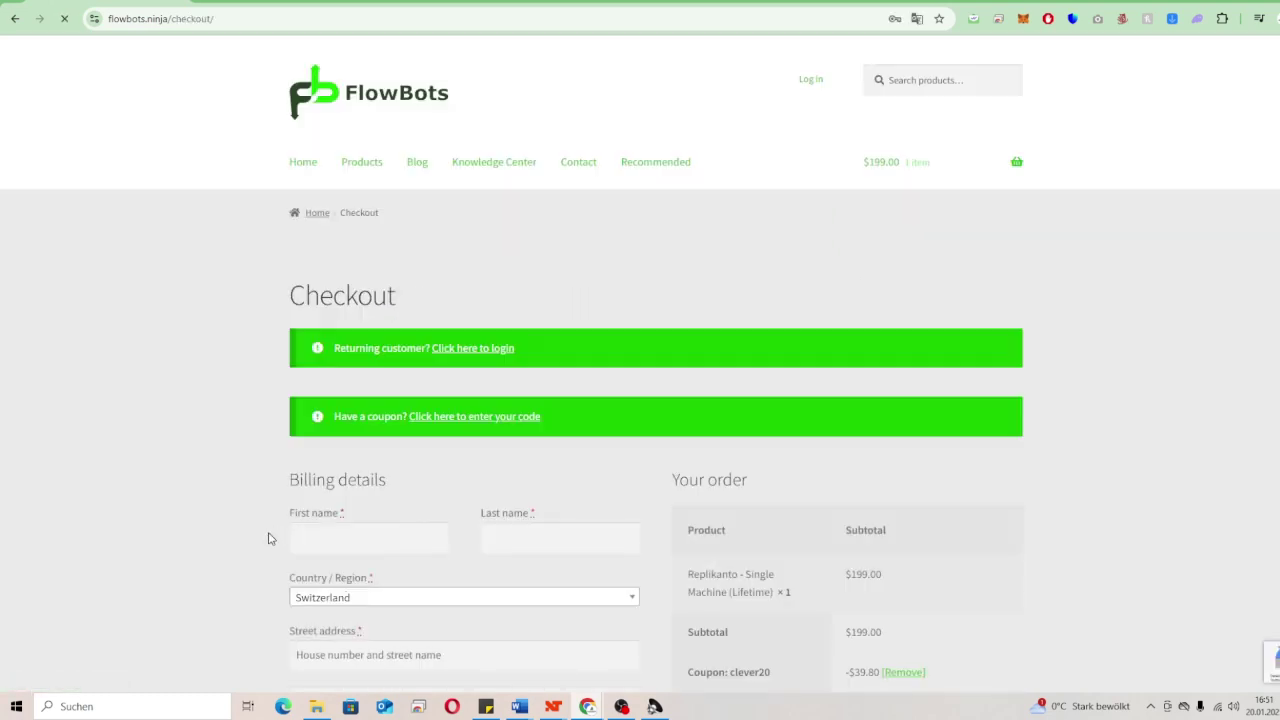
pyautogui.scroll(-2, 268, 538)
pyautogui.scroll(-4, 394, 569)
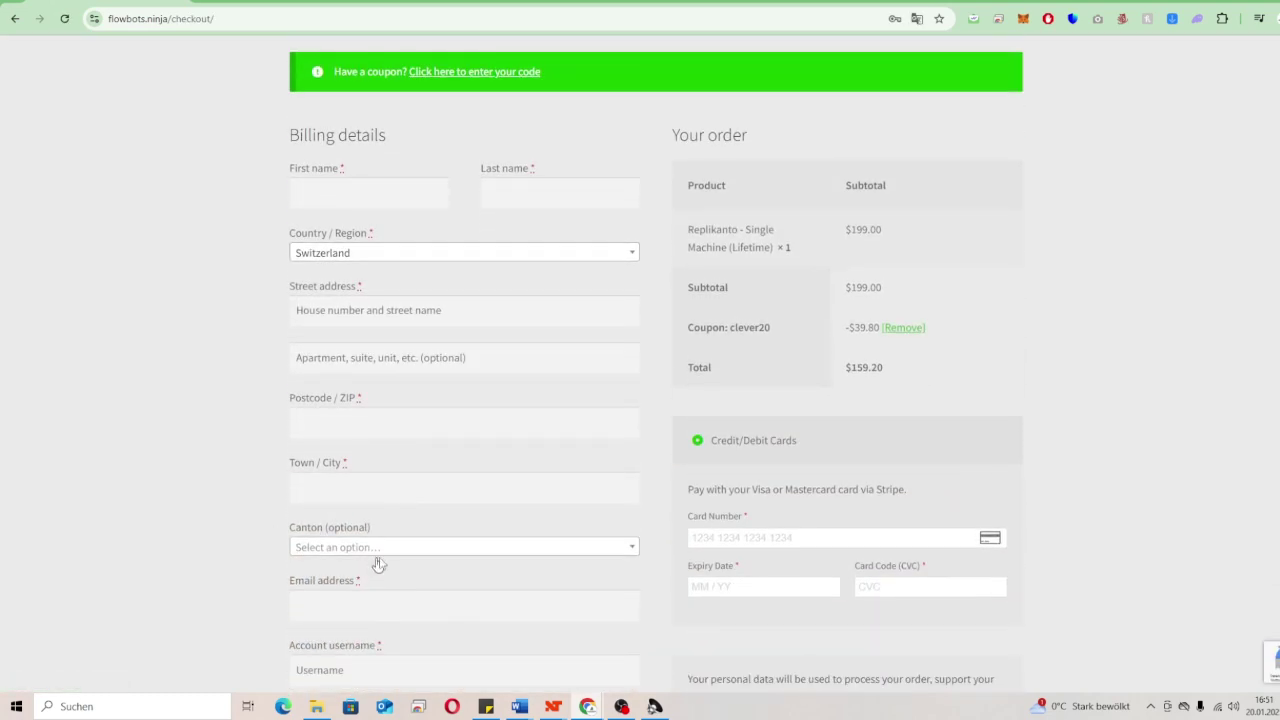
pyautogui.scroll(2, 423, 594)
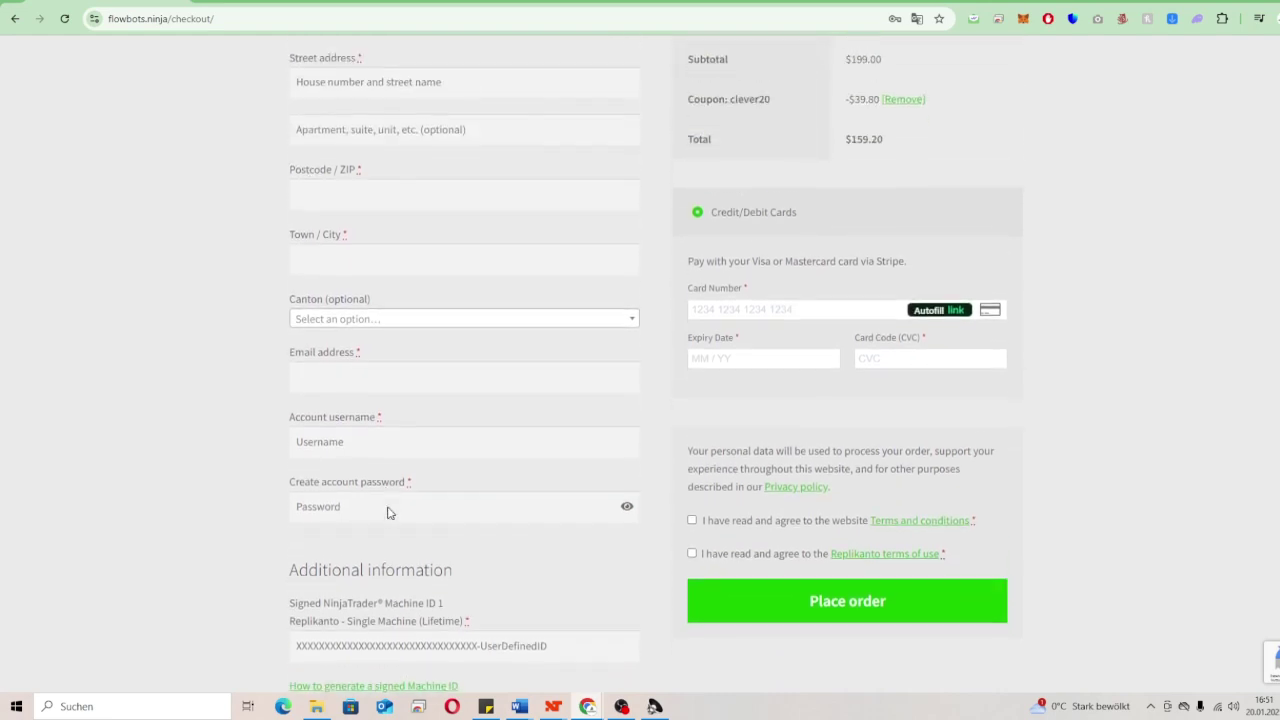
pyautogui.scroll(-2, 428, 428)
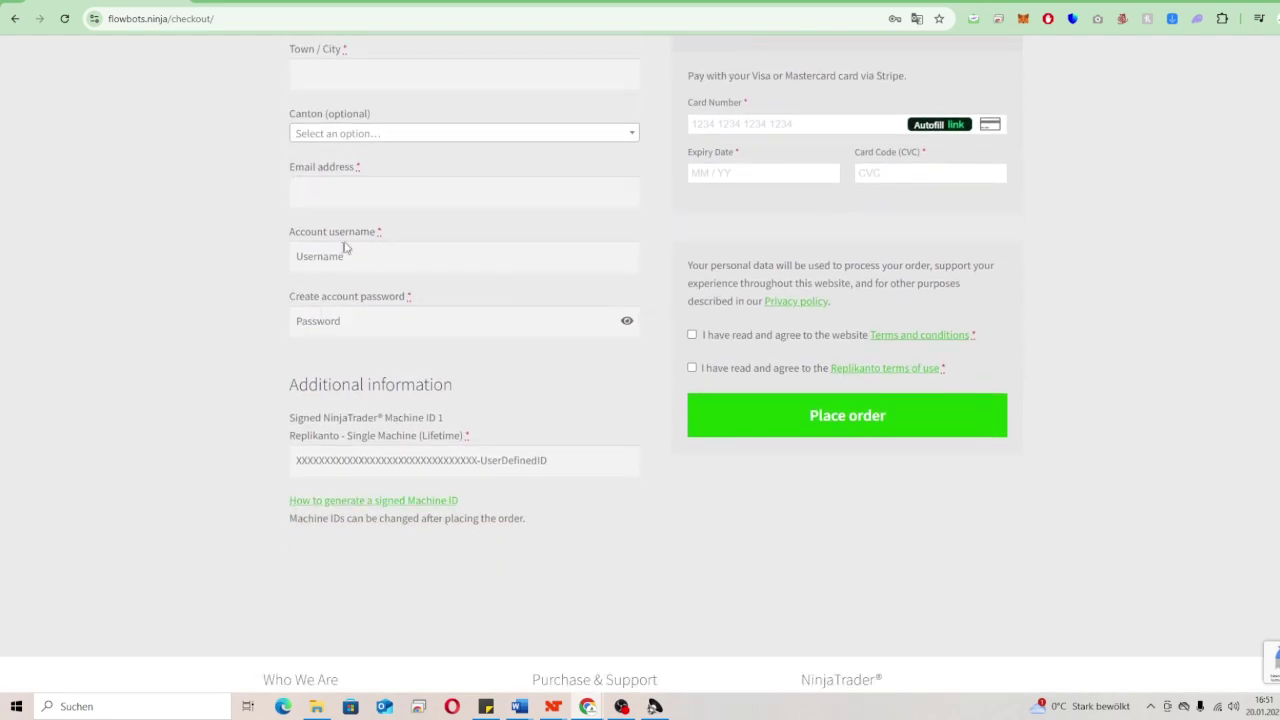
pyautogui.scroll(2, 346, 357)
pyautogui.scroll(4, 346, 357)
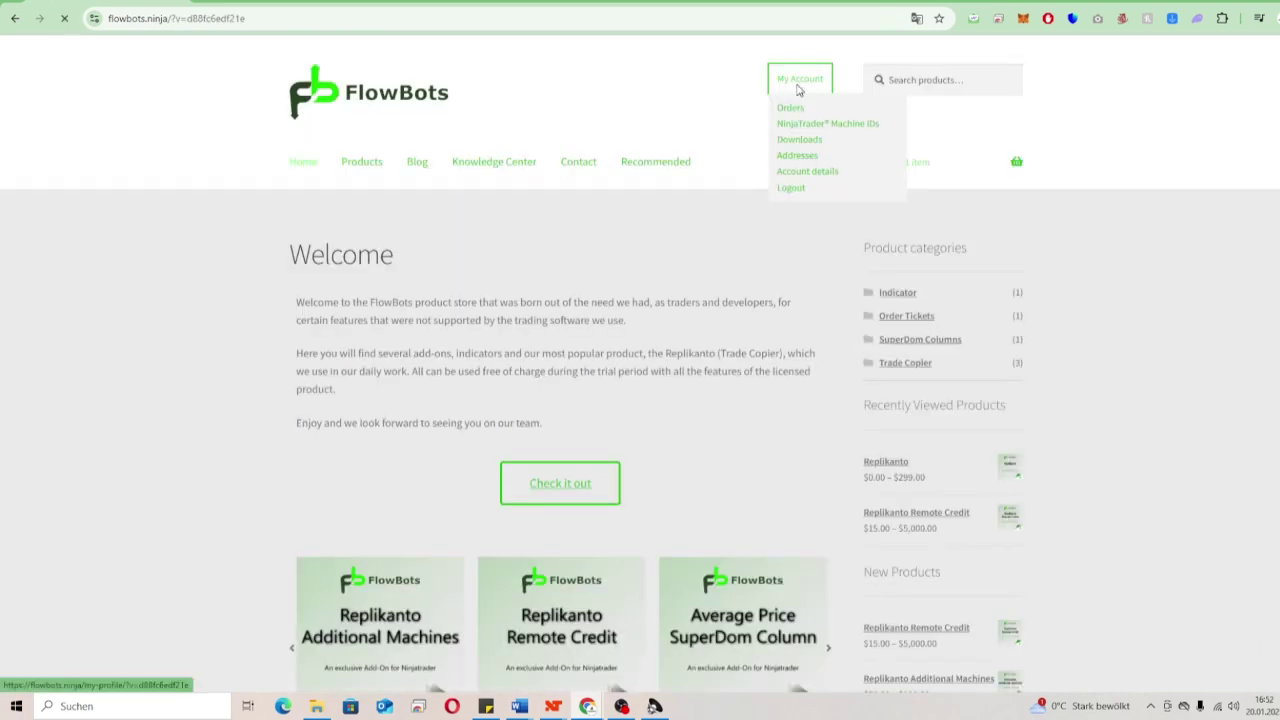
# - Visit the account dashboard and its Downloads page, then return to the store home page
pyautogui.click(797, 92)
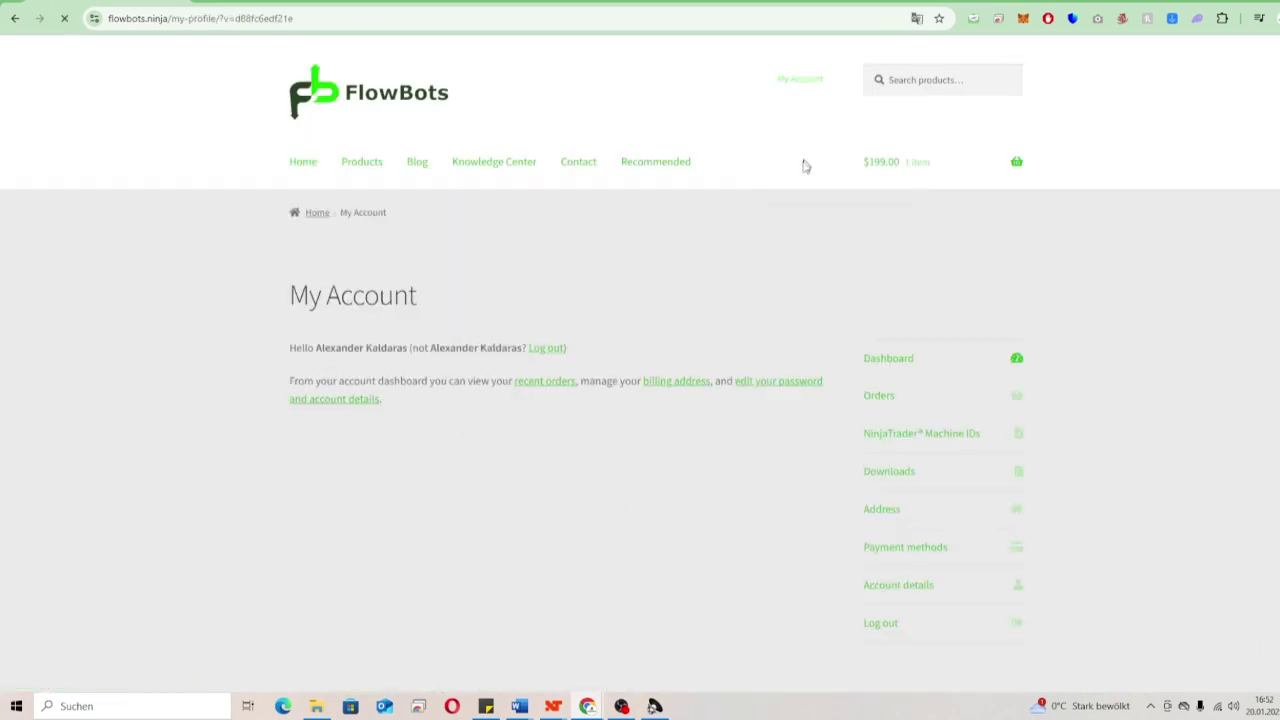
pyautogui.moveTo(791, 91)
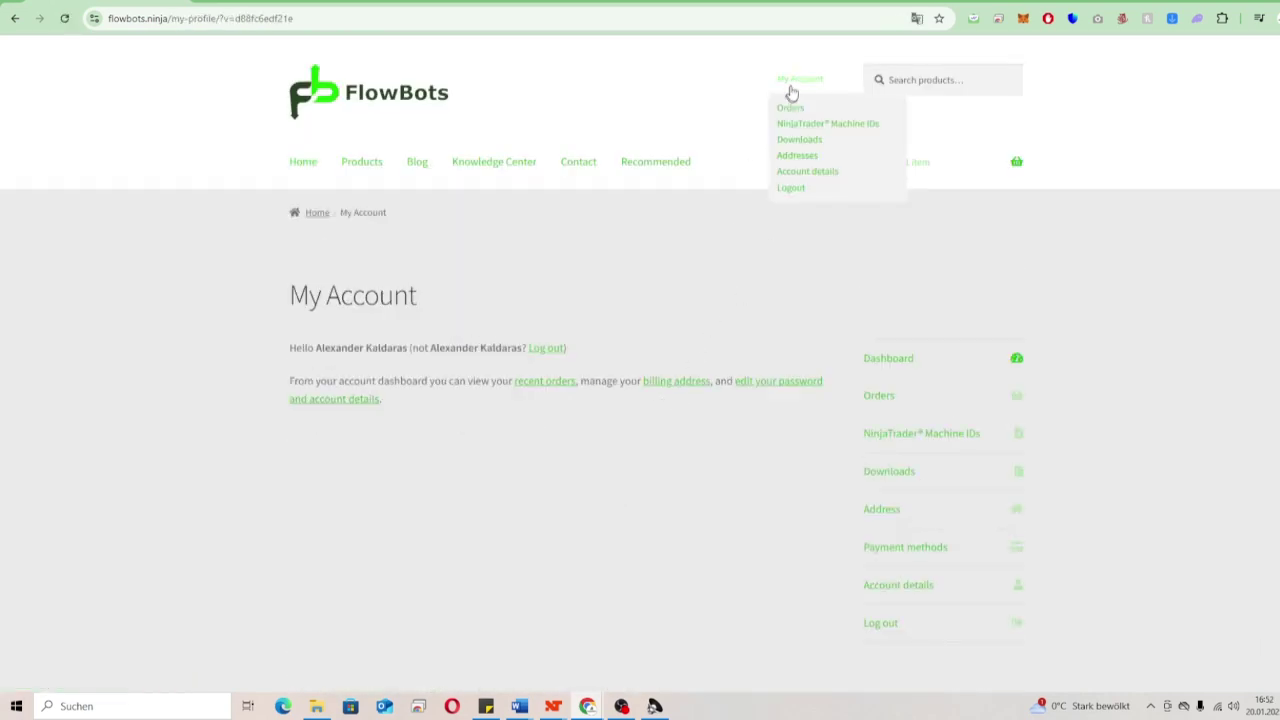
pyautogui.click(790, 140)
pyautogui.click(303, 170)
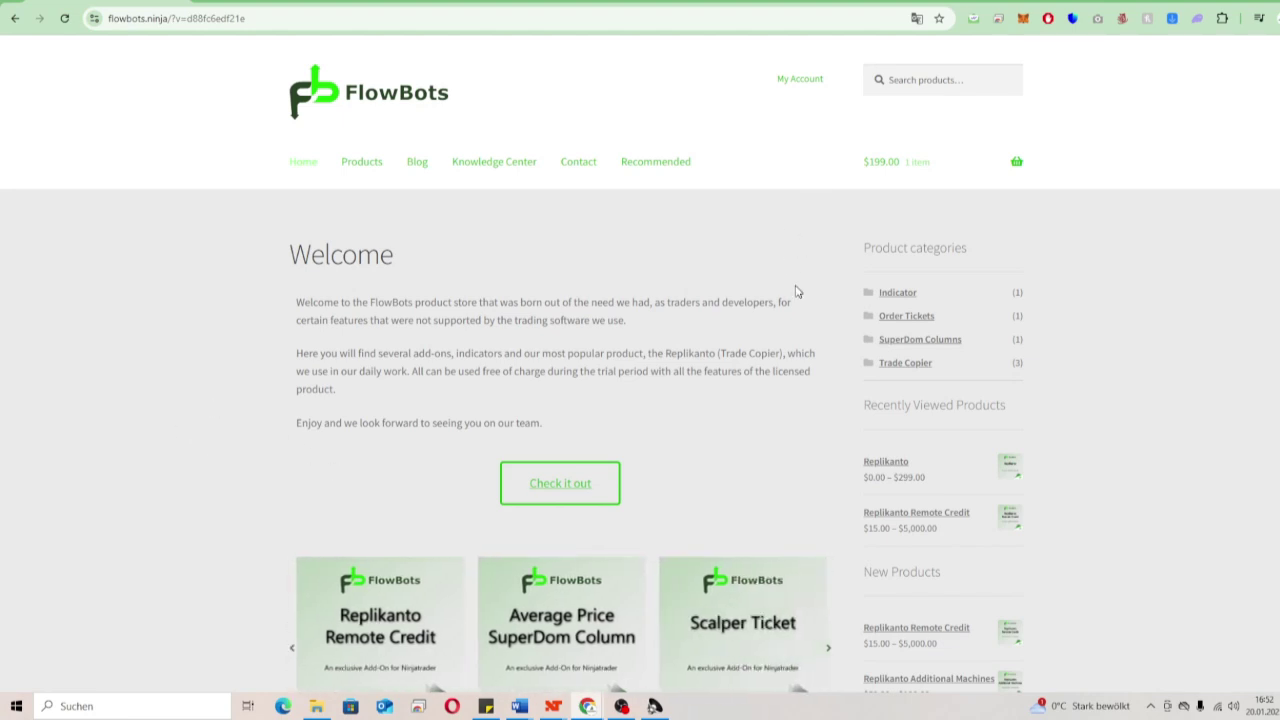
pyautogui.moveTo(808, 88)
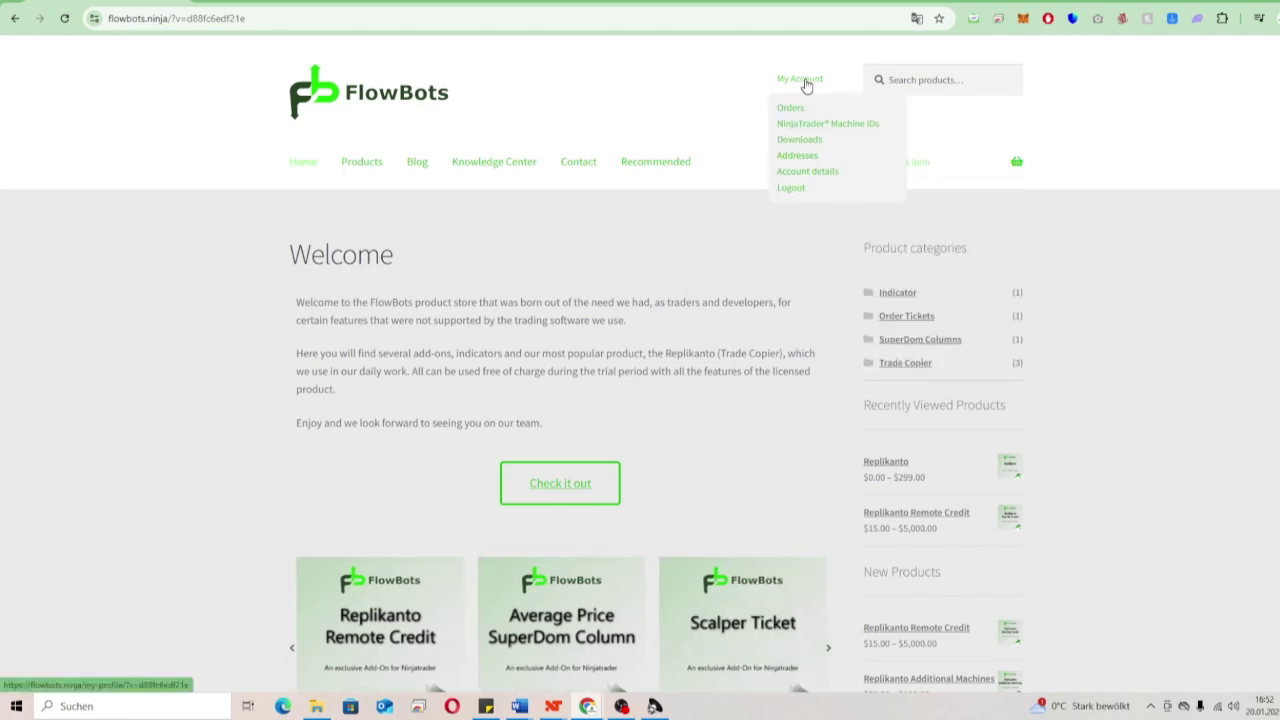
# - Download the Replikanto-1.6.0.2 add-on zip from the My Account Downloads page
pyautogui.click(801, 142)
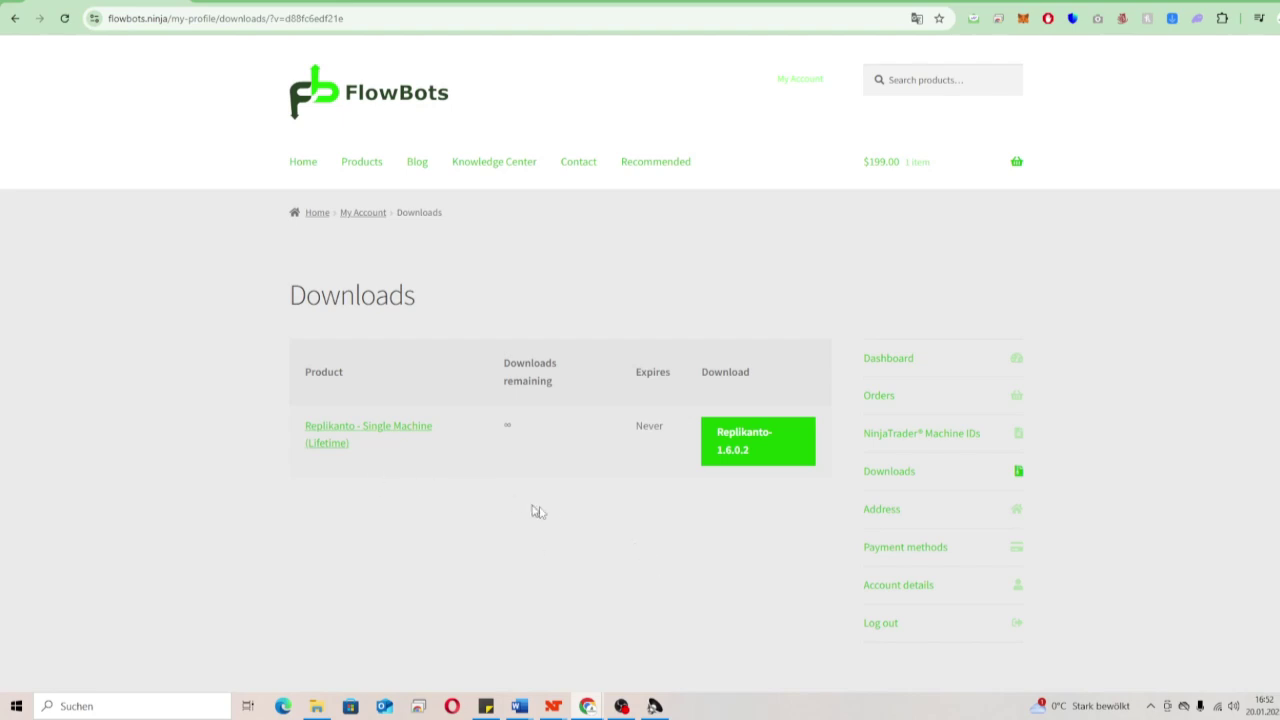
pyautogui.click(764, 441)
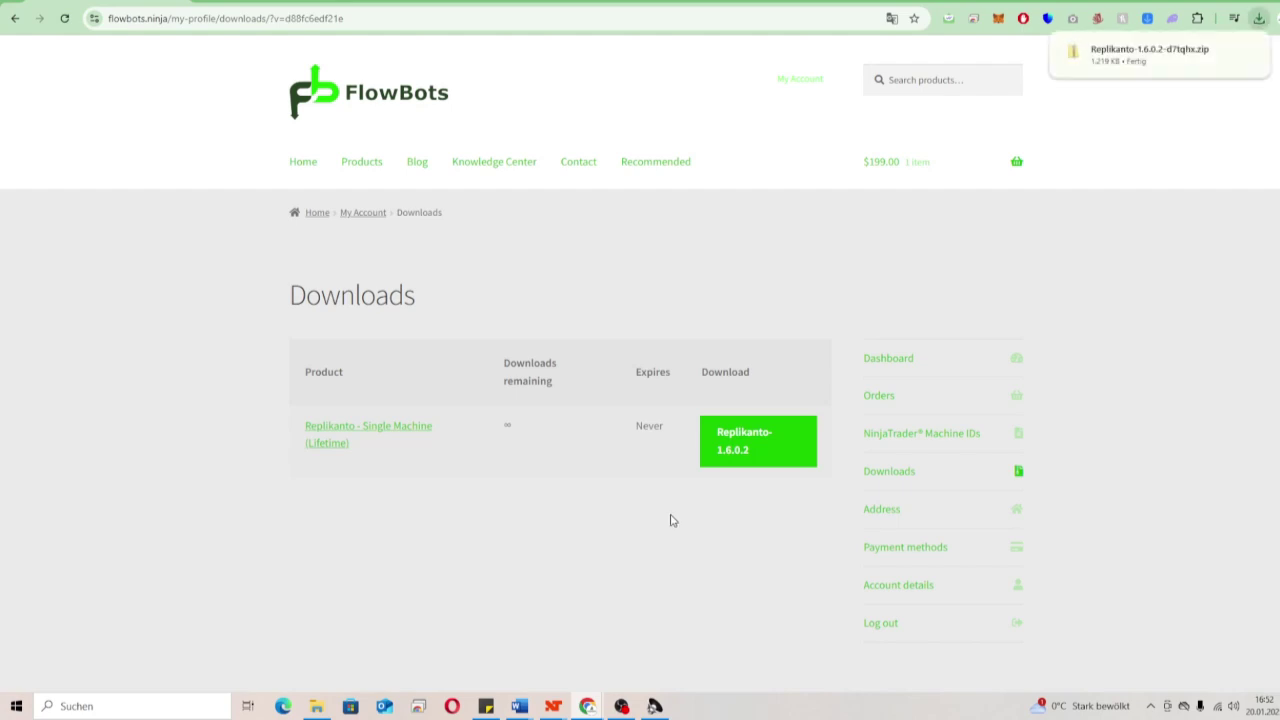
pyautogui.moveTo(1124, 64)
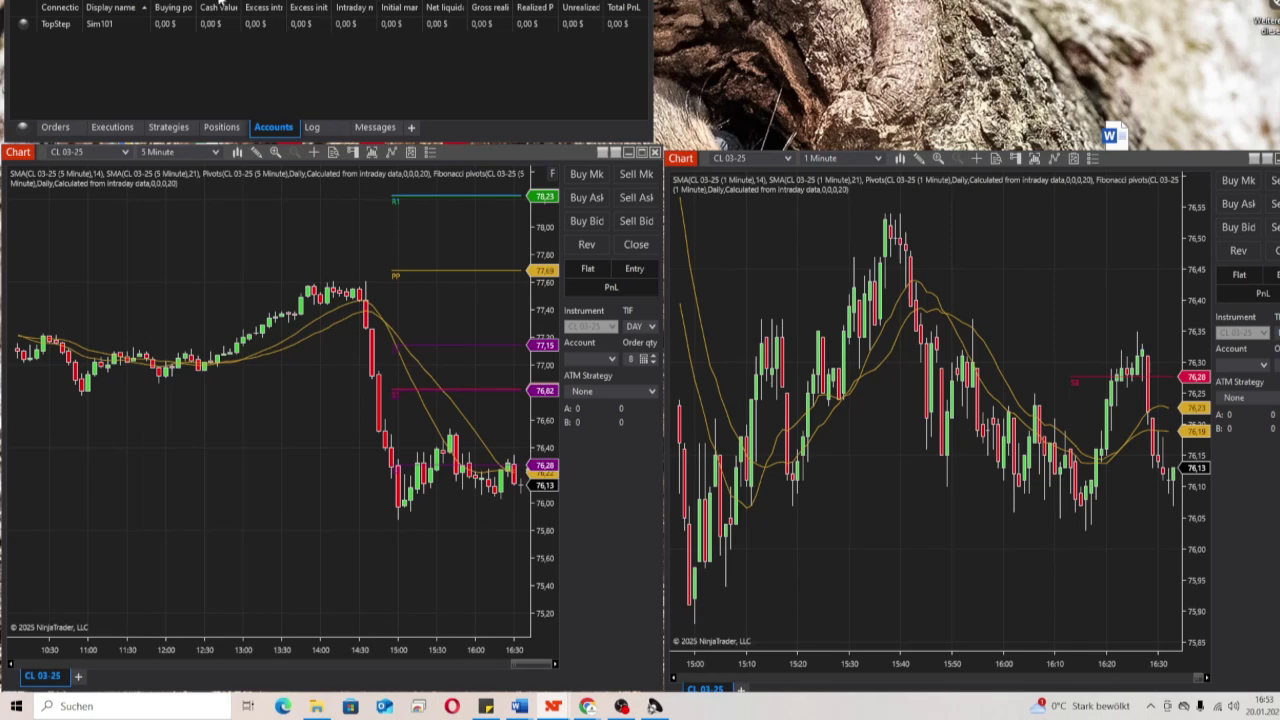
# - Open the NinjaScript Add-On import file dialog from Tools > Import in the Control Center
pyautogui.click(120, 1)
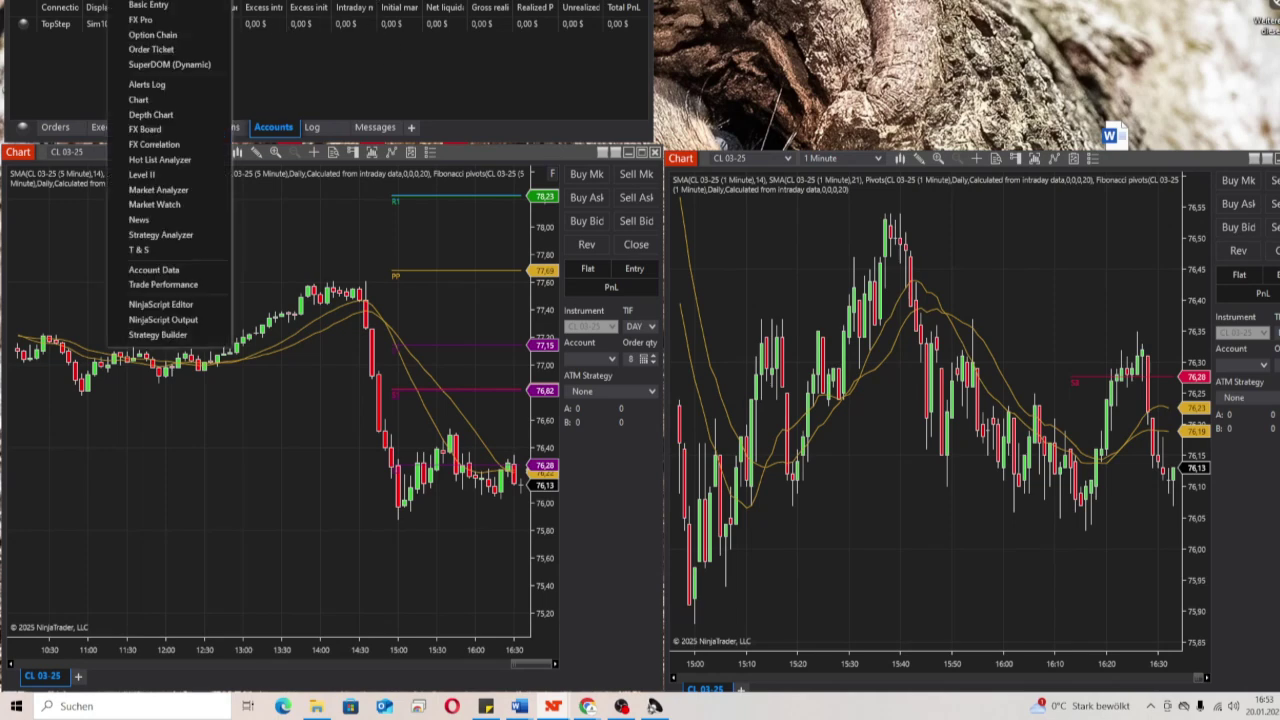
pyautogui.click(168, 1)
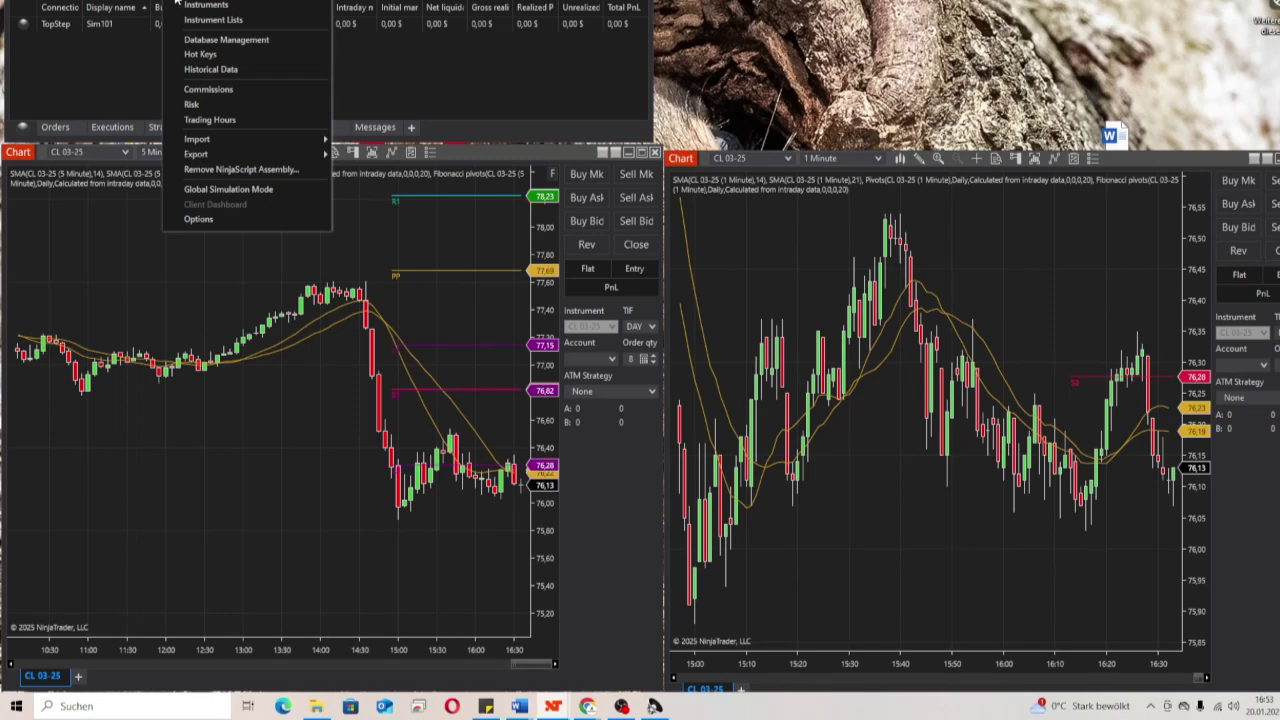
pyautogui.moveTo(244, 135)
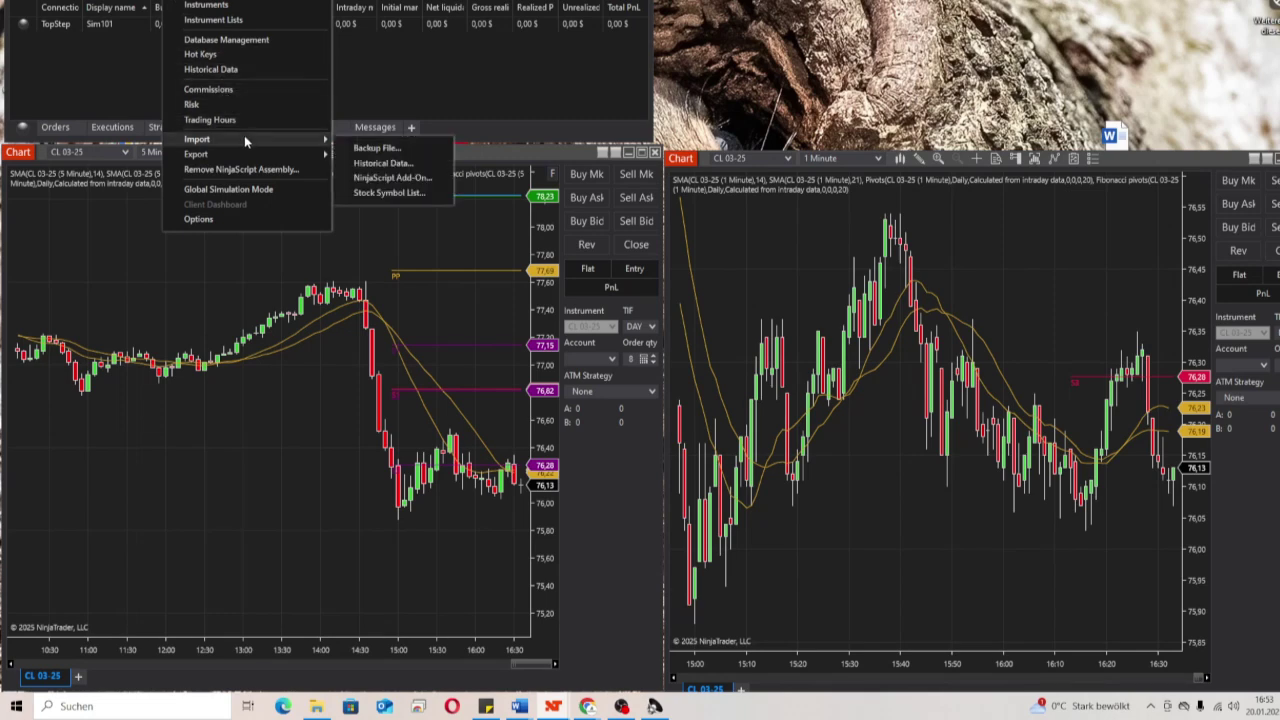
pyautogui.click(405, 186)
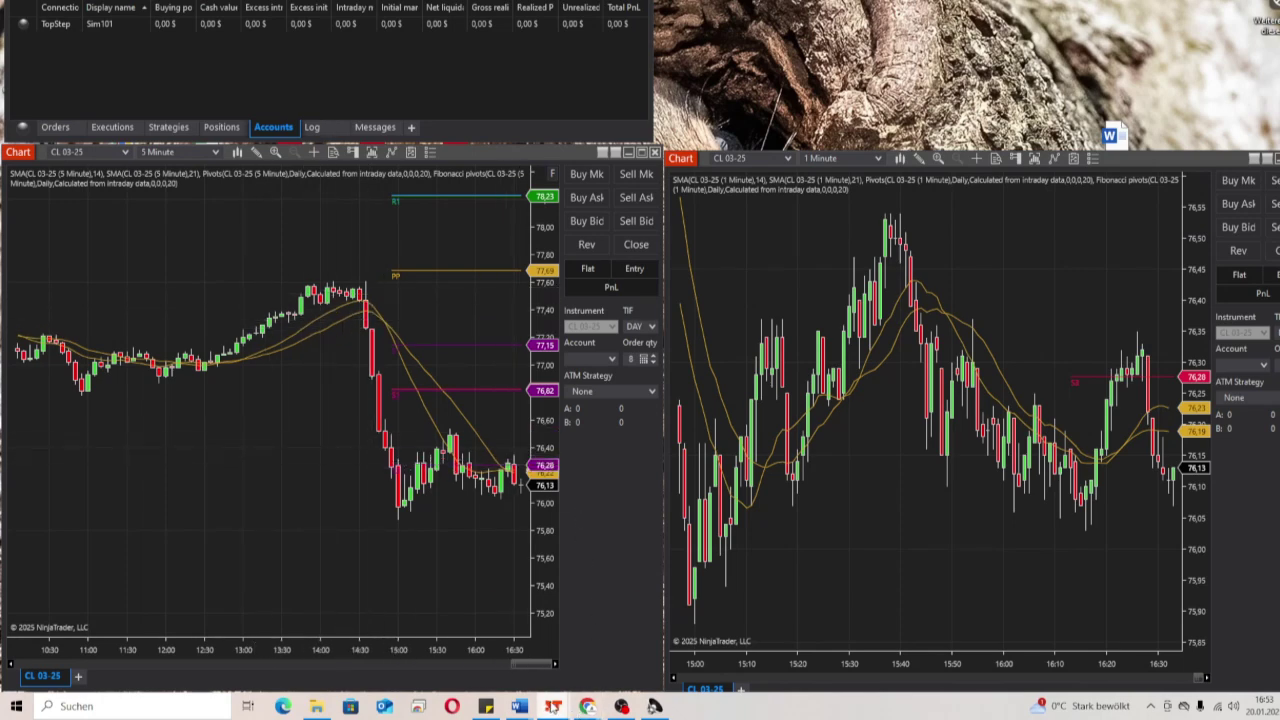
pyautogui.click(276, 2)
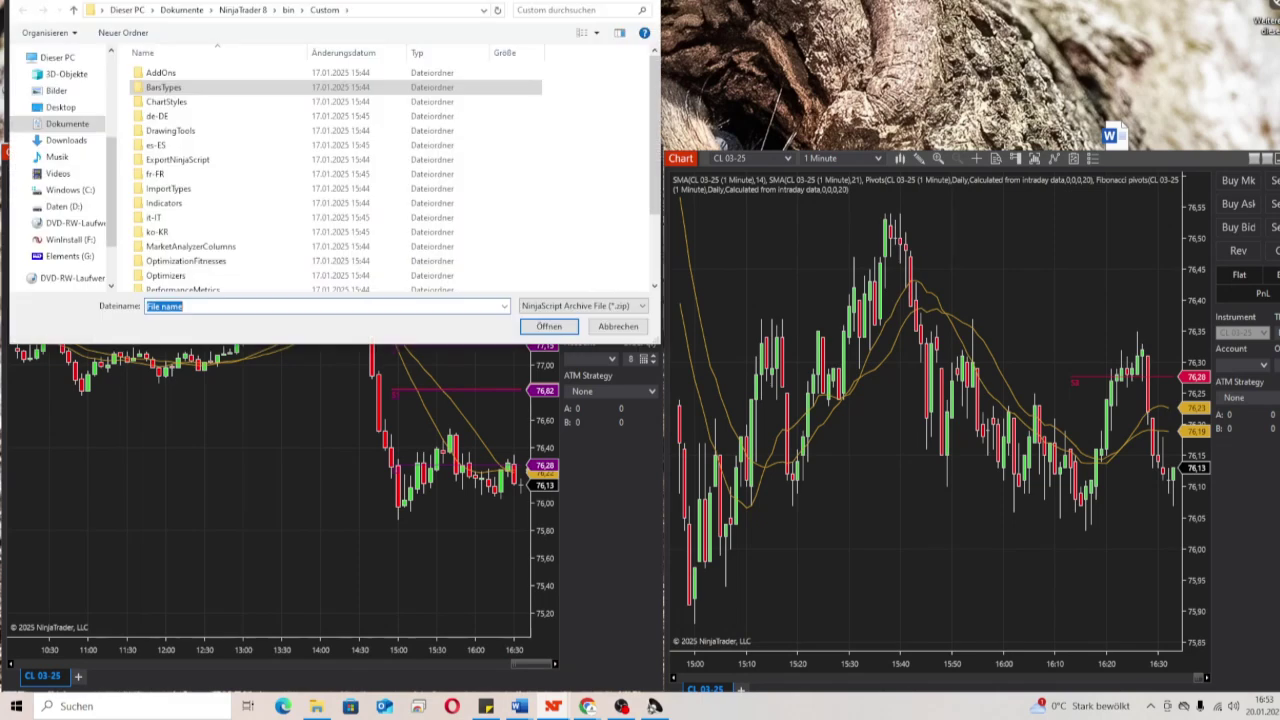
# - Select Replikanto-1.6.0.2-d7tqhx.zip in the Downloads folder and submit it for import
pyautogui.click(66, 140)
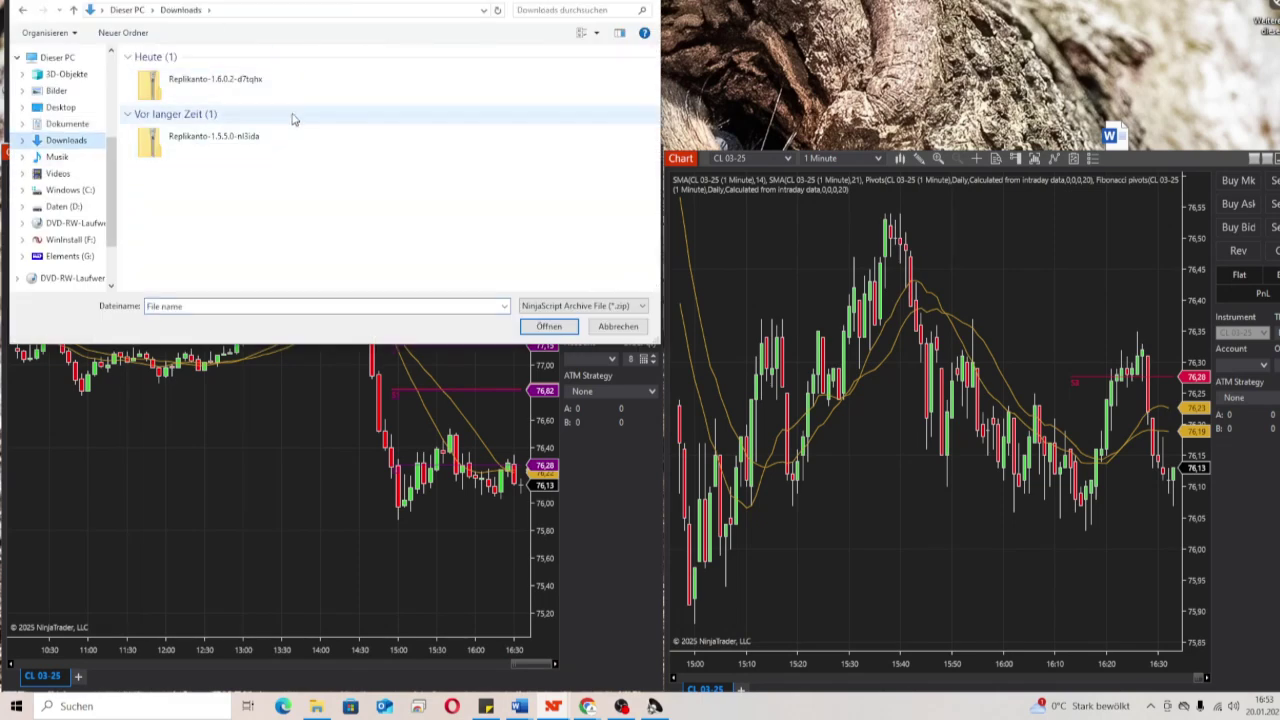
pyautogui.click(195, 91)
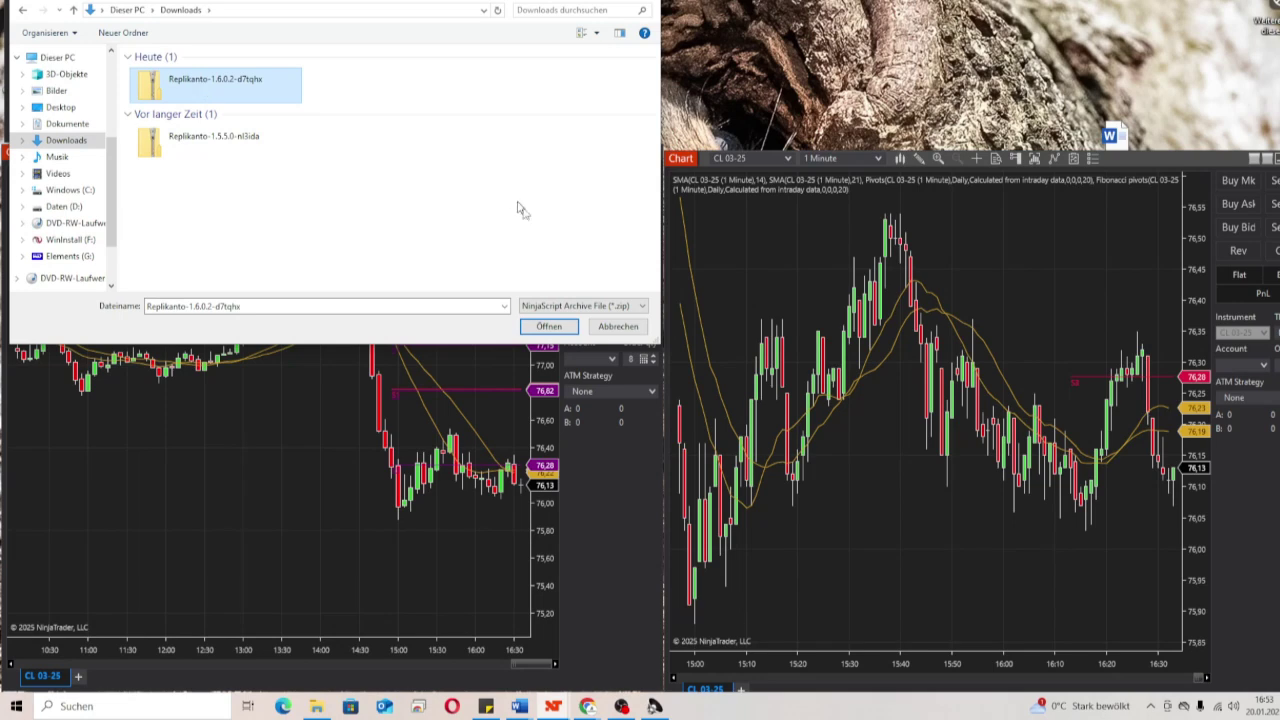
pyautogui.click(548, 326)
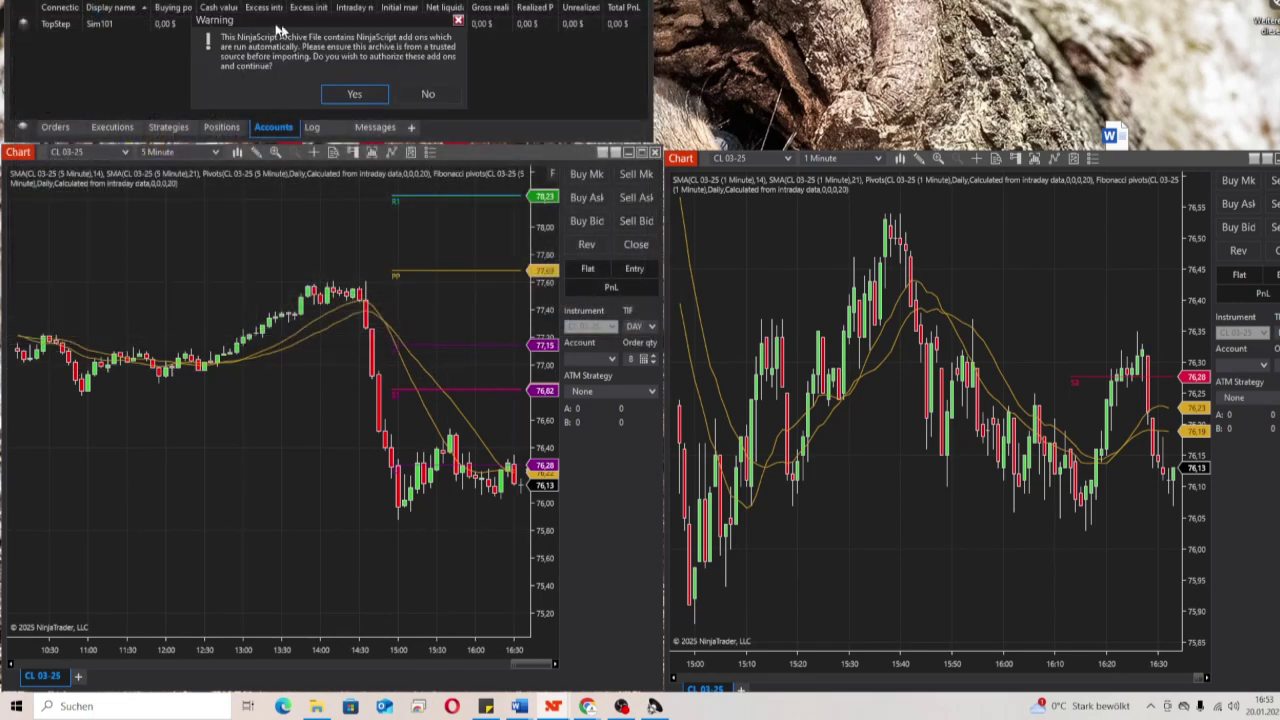
# - Authorize the archive's add-ons and the ReplikantoFramework compile, then acknowledge the restart notice
pyautogui.click(353, 94)
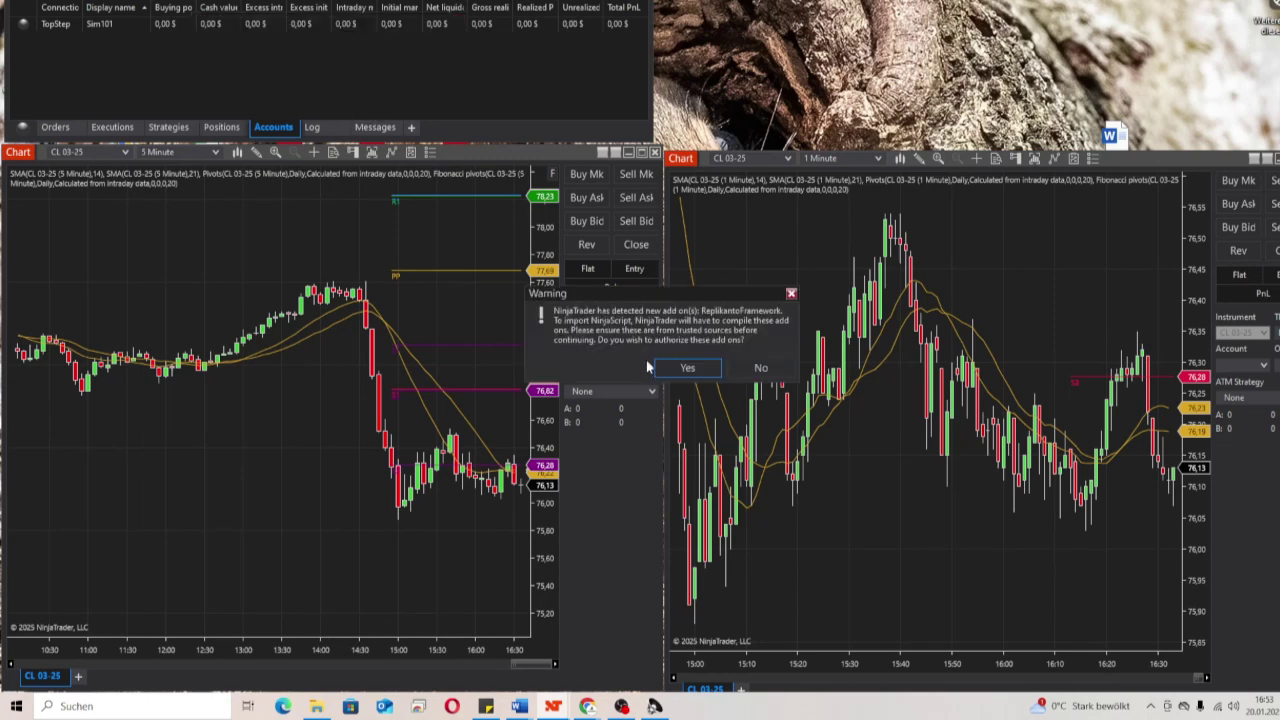
pyautogui.click(690, 369)
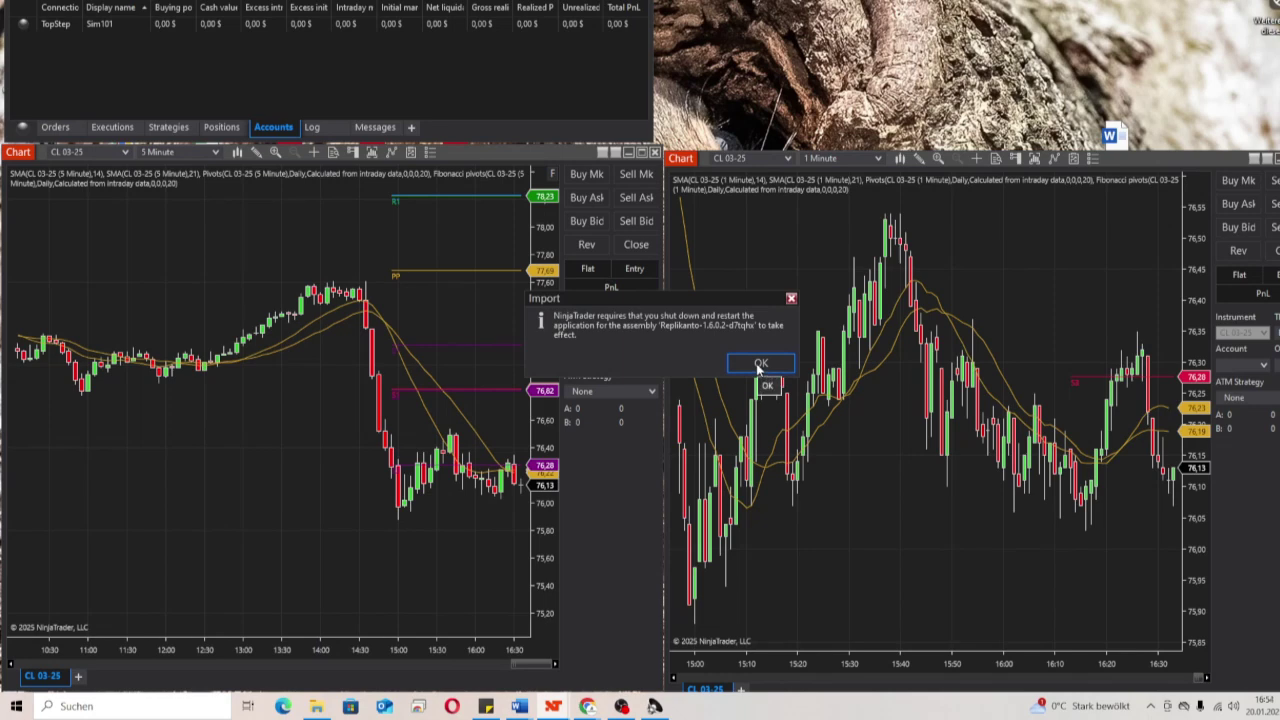
pyautogui.click(758, 365)
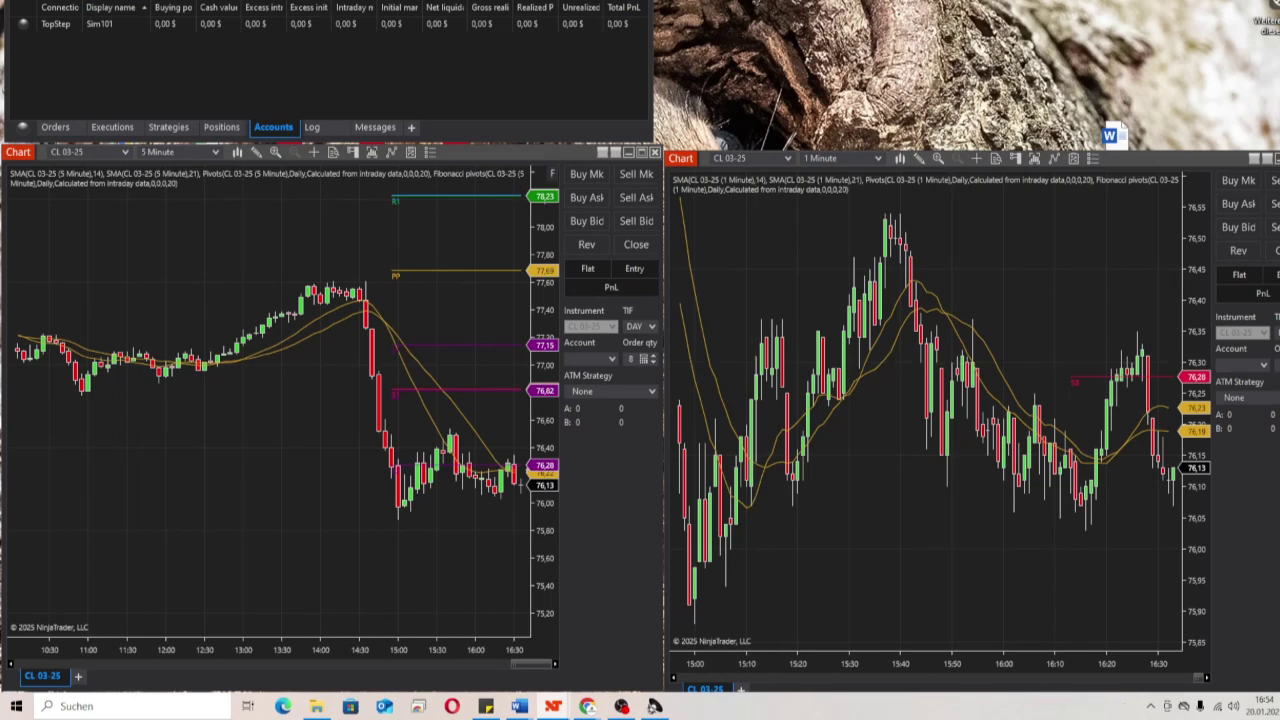
# - Save the workspace, restart NinjaTrader, log in with the account password, and dismiss the licence notice
pyautogui.click(283, 85)
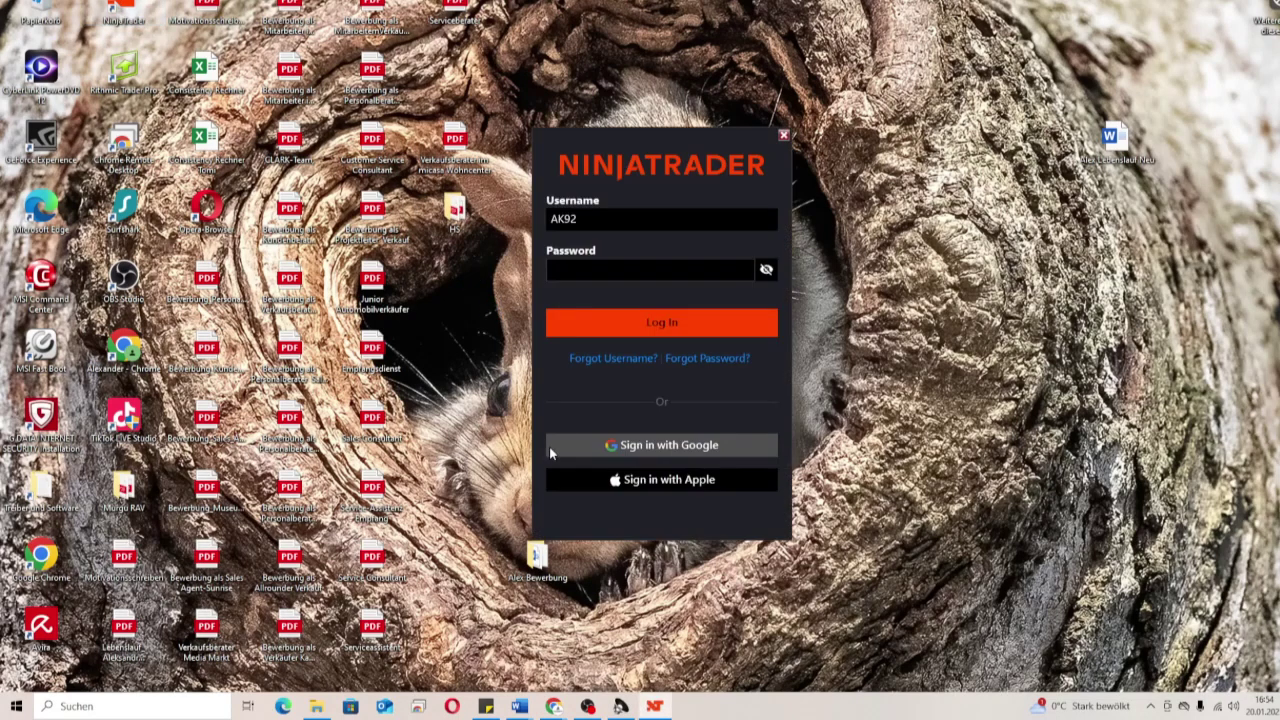
pyautogui.click(605, 271)
pyautogui.write('*******')
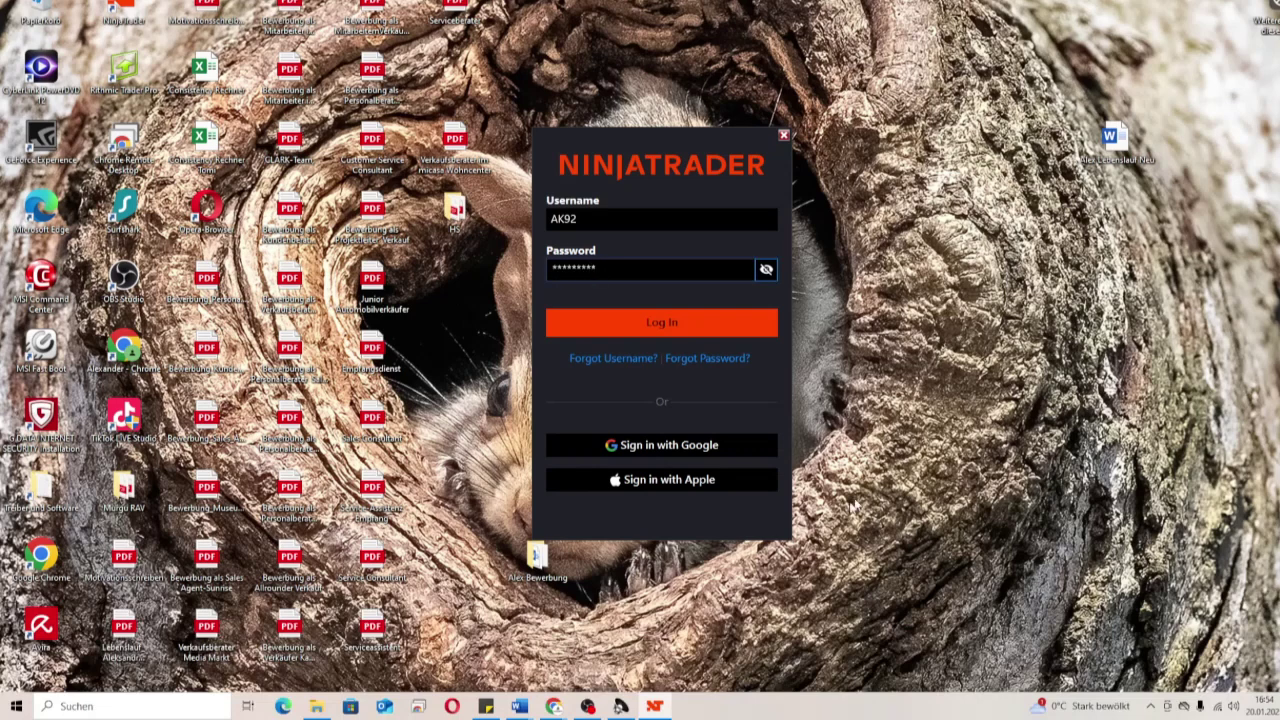
pyautogui.press('Return')
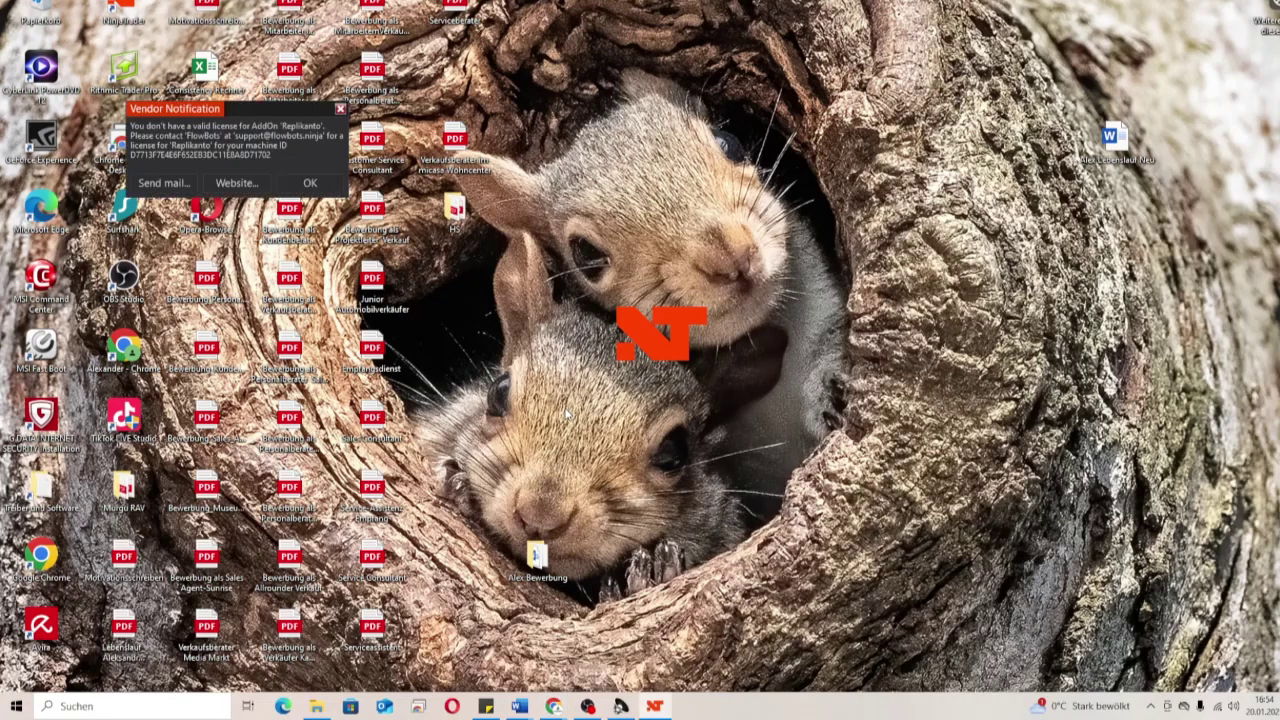
pyautogui.click(300, 184)
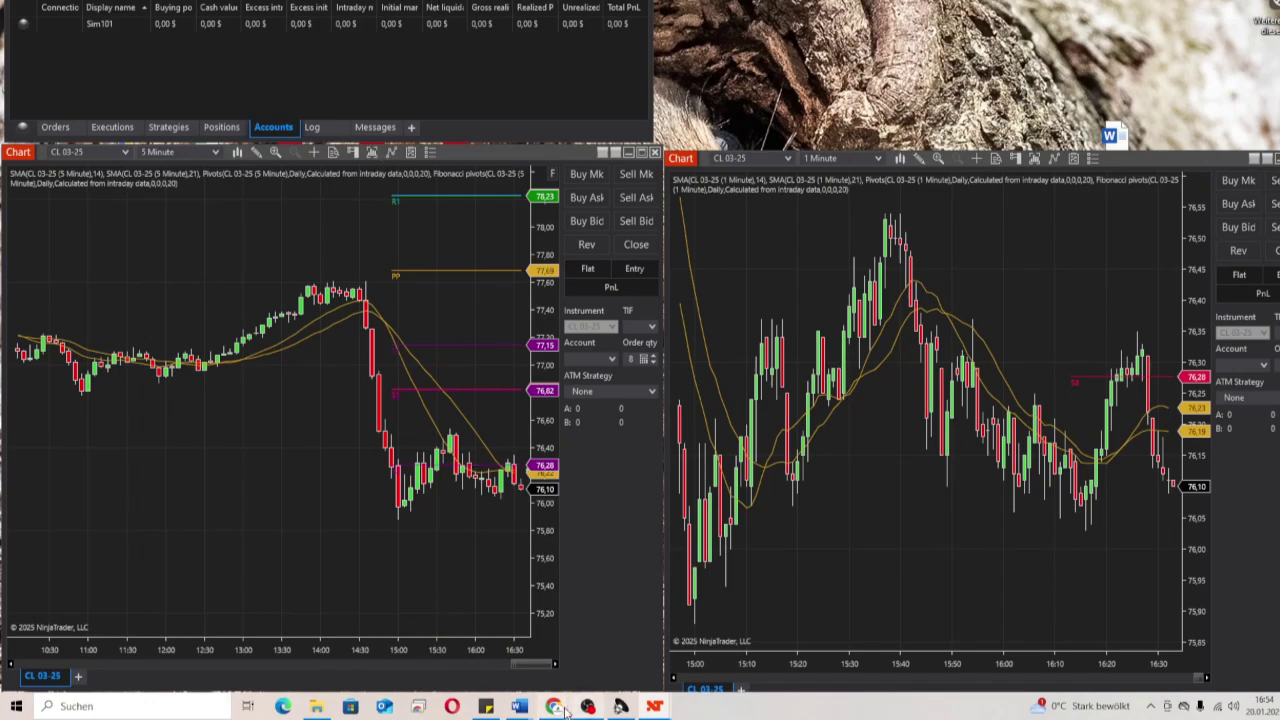
# - In the FlowBots browser window, go to My Account > NinjaTrader® Machine IDs to view the registered ID
pyautogui.moveTo(560, 708)
pyautogui.click(676, 608)
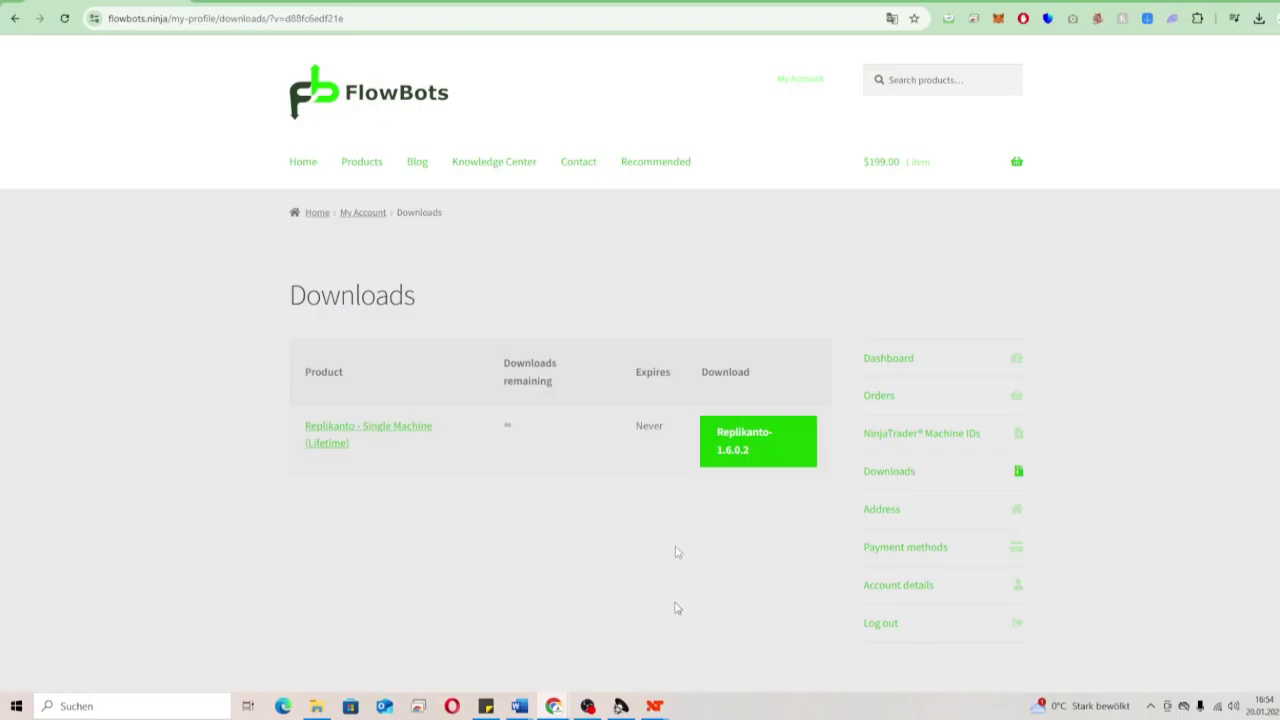
pyautogui.moveTo(600, 8); pyautogui.dragTo(513, 16)
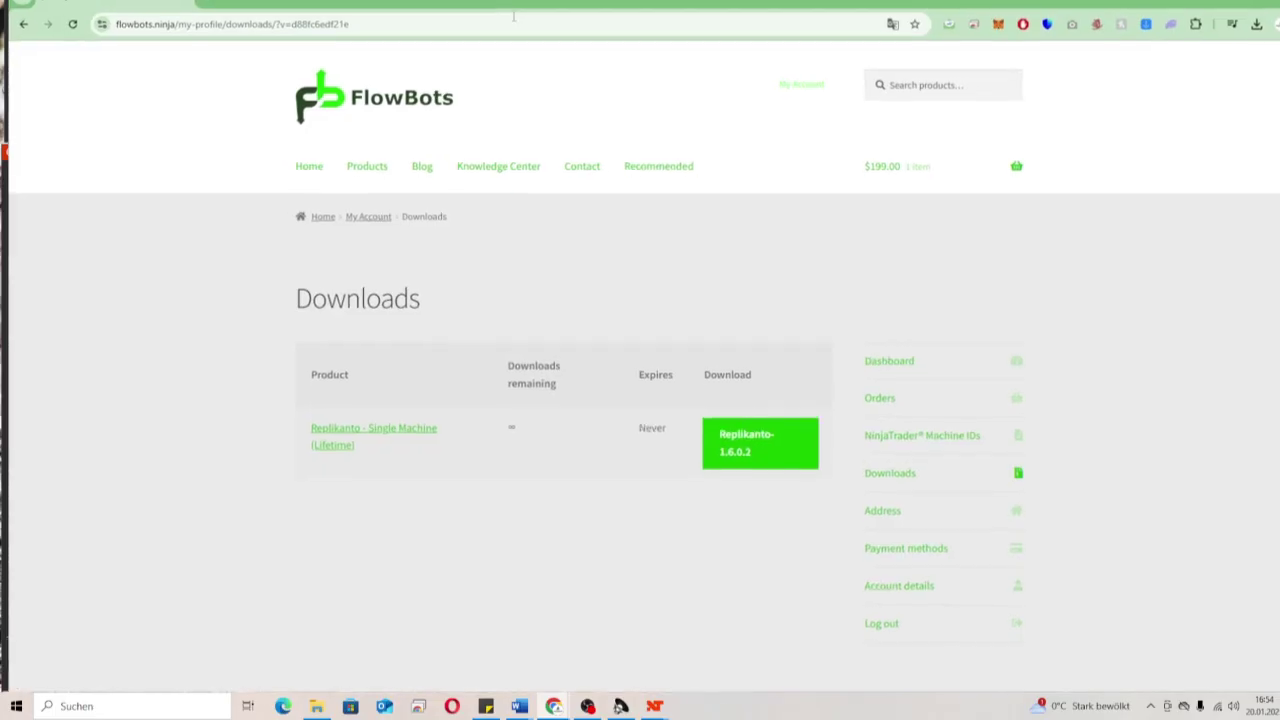
pyautogui.moveTo(806, 86)
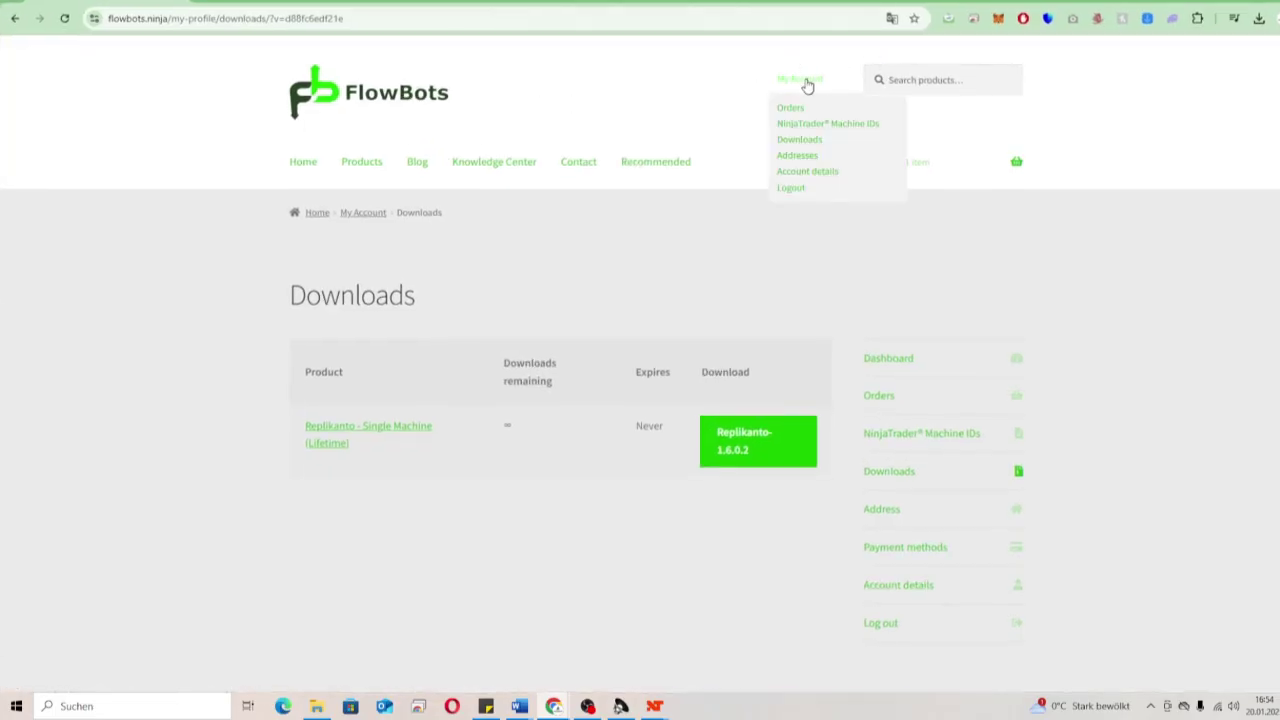
pyautogui.click(825, 128)
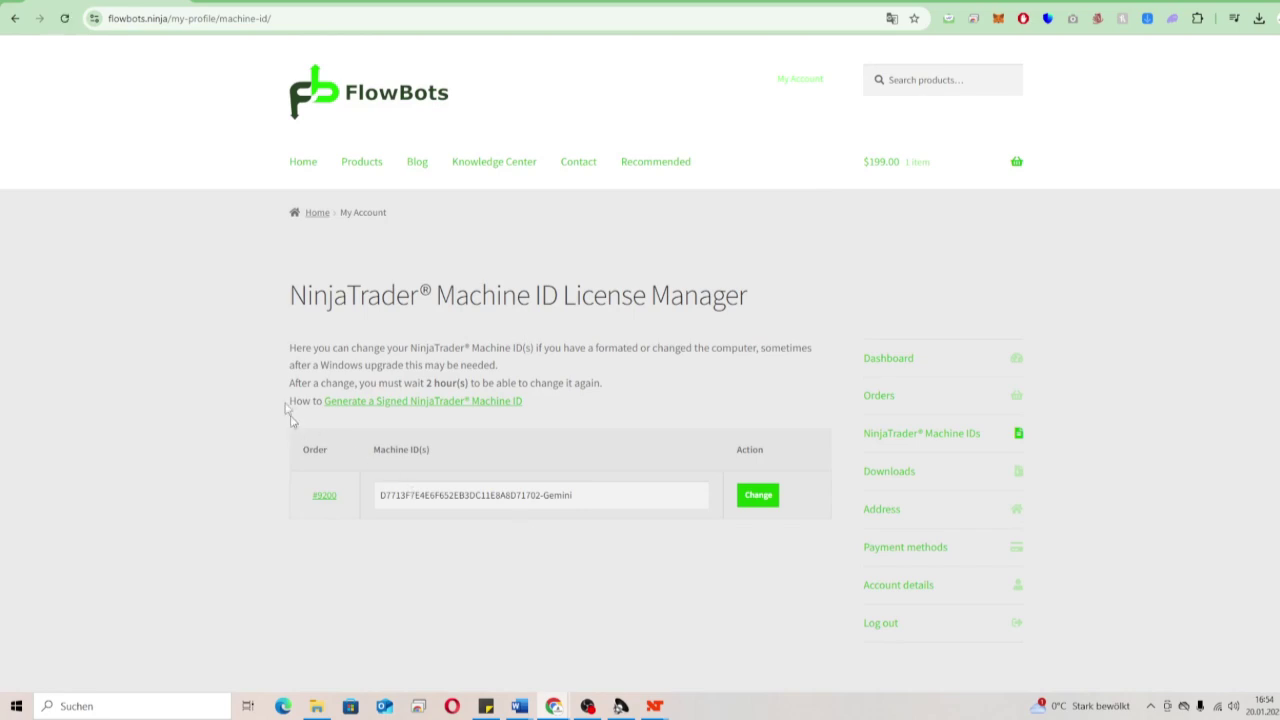
pyautogui.moveTo(800, 86)
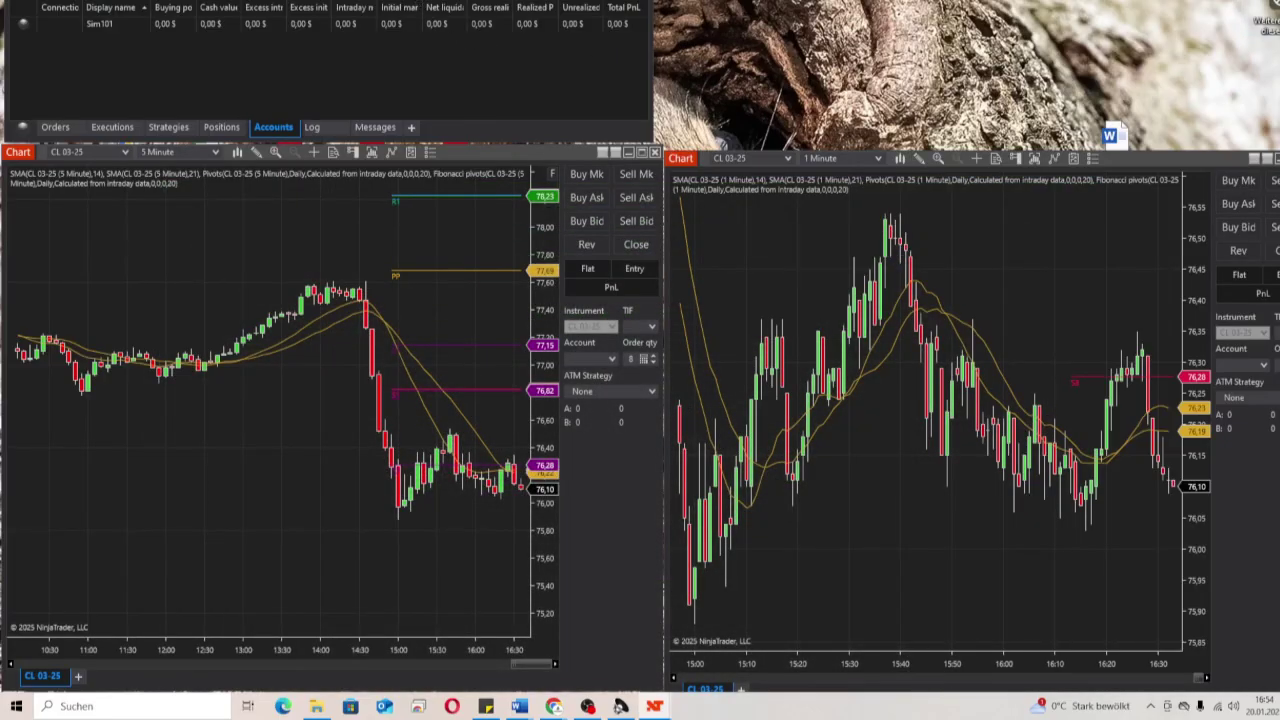
# - In Help > 3rd Party Licensing, submit vendor FlowBots with a user-defined ID to generate a machine ID
pyautogui.click(433, 20)
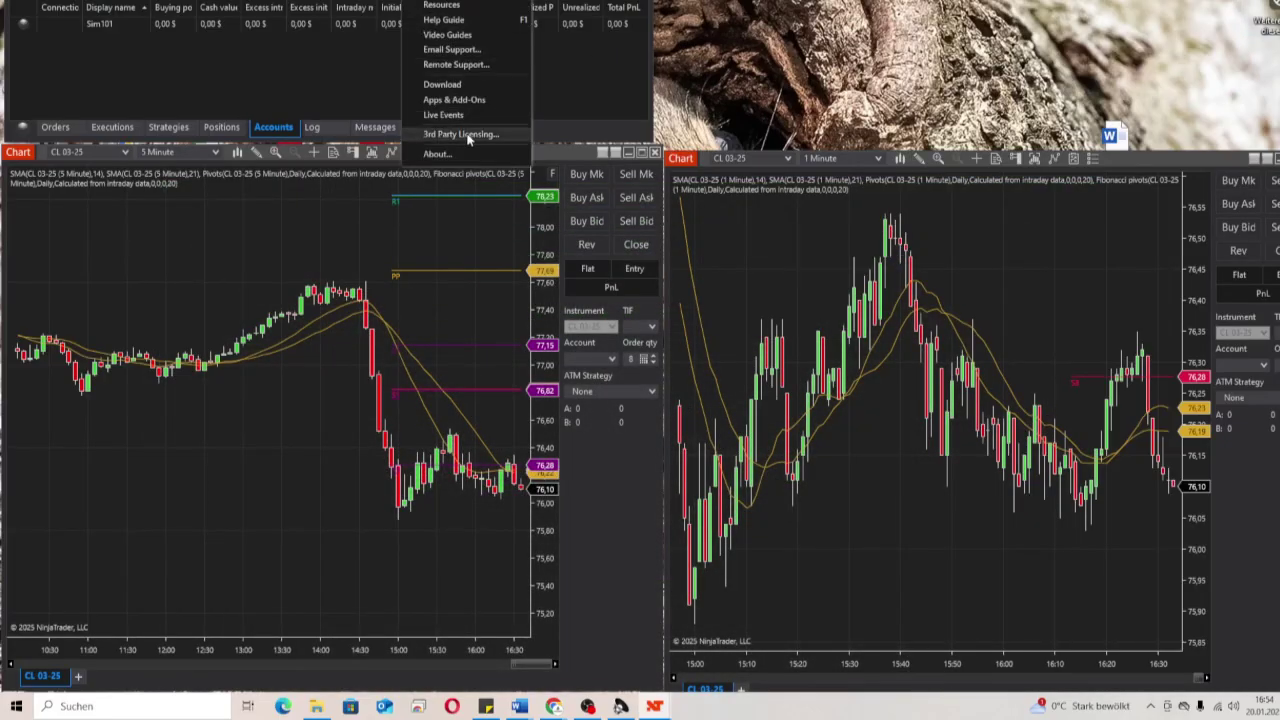
pyautogui.click(507, 133)
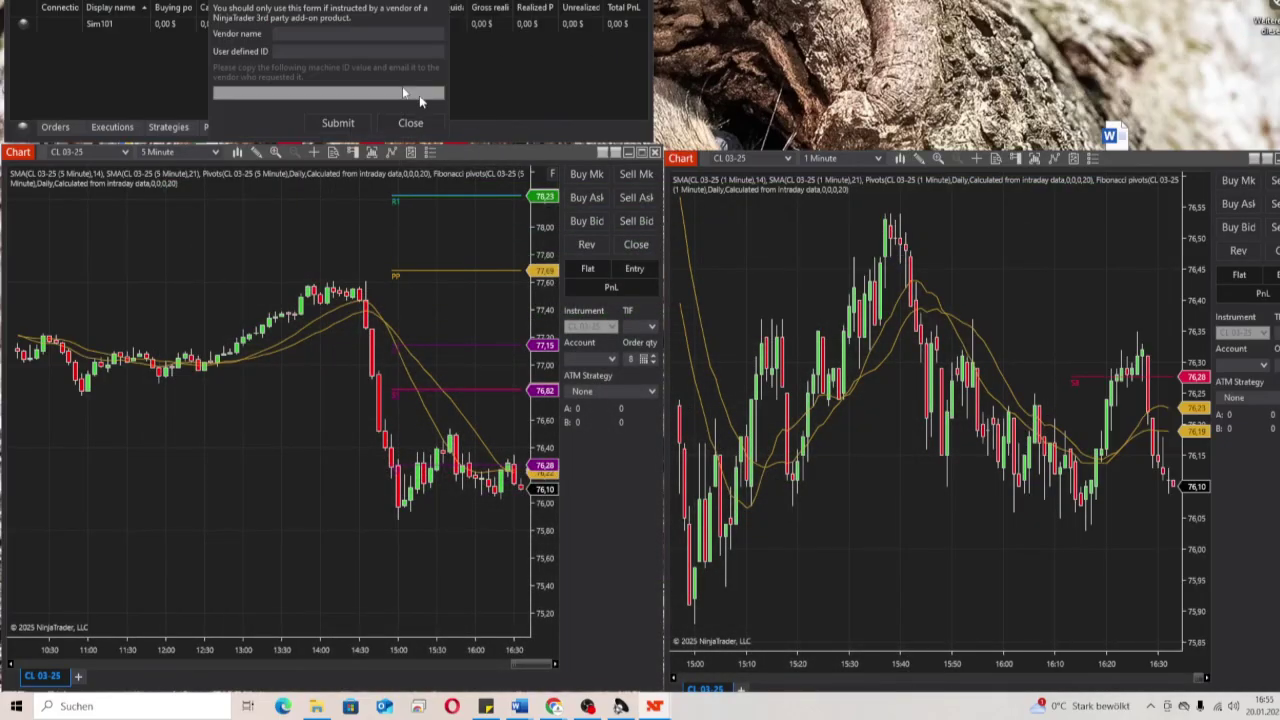
pyautogui.click(330, 32)
pyautogui.write('FlowBots')
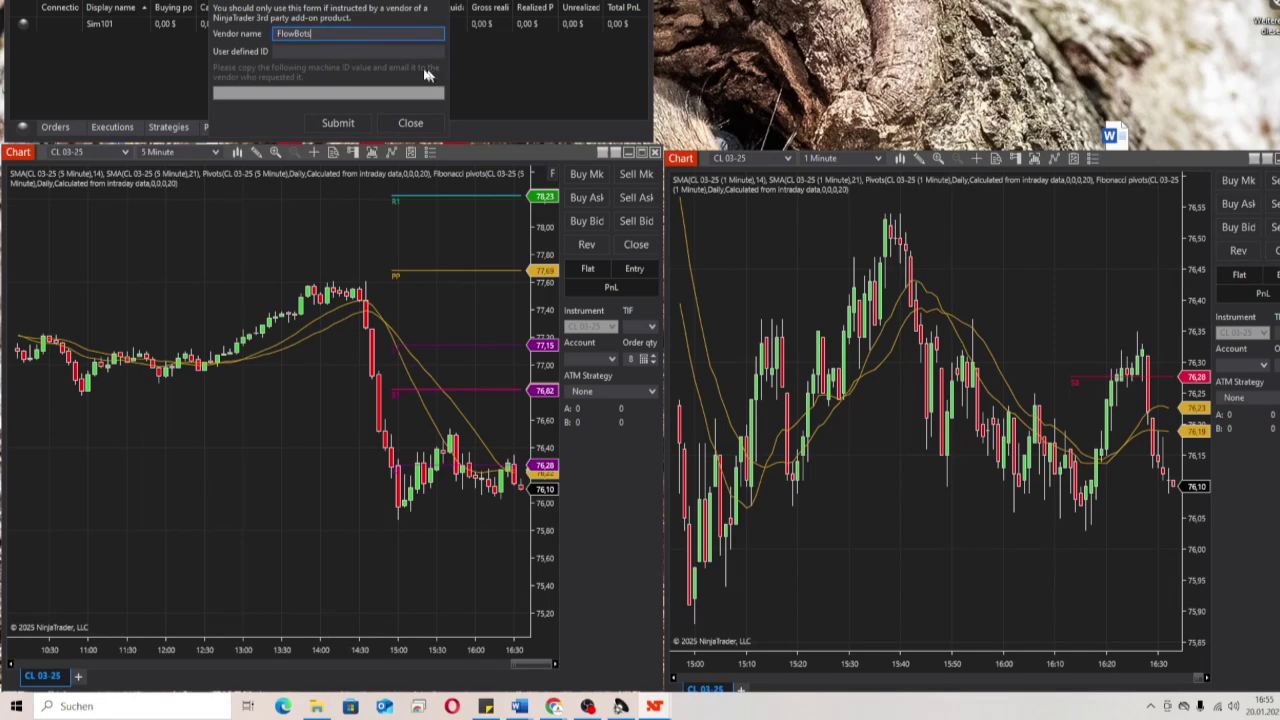
pyautogui.click(289, 51)
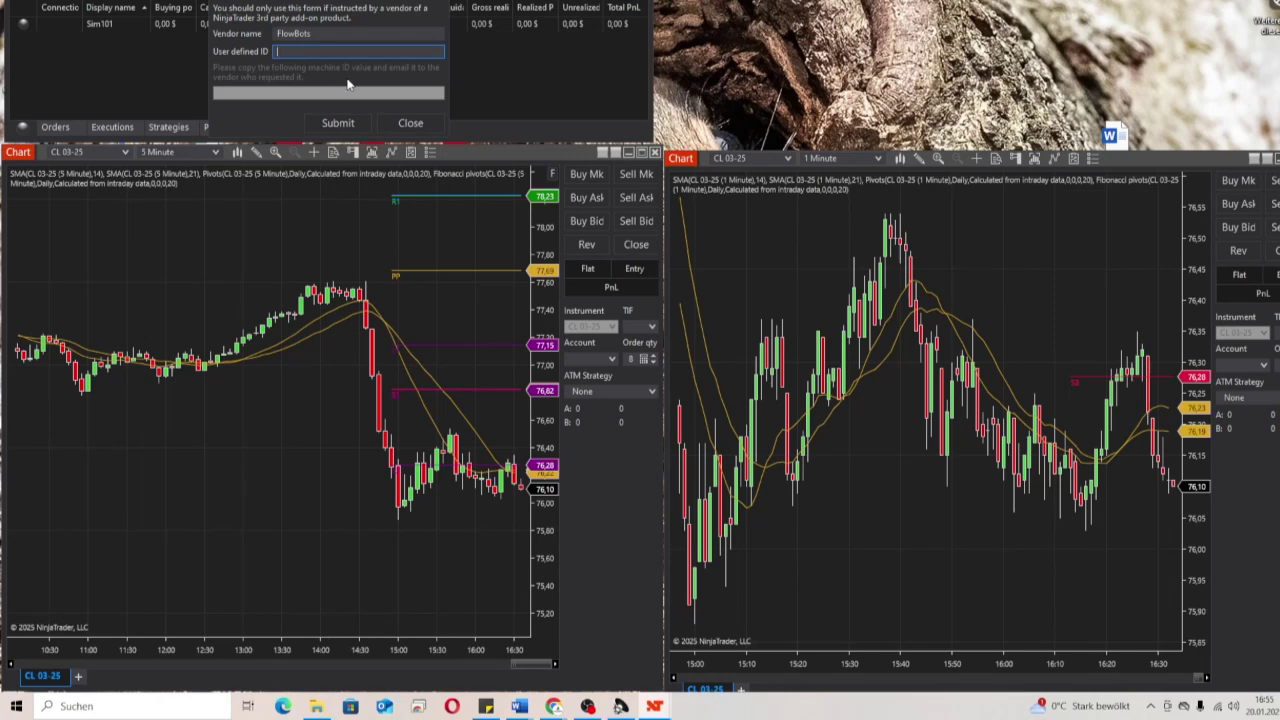
pyautogui.write('cleverdaytradnig')
pyautogui.click(338, 123)
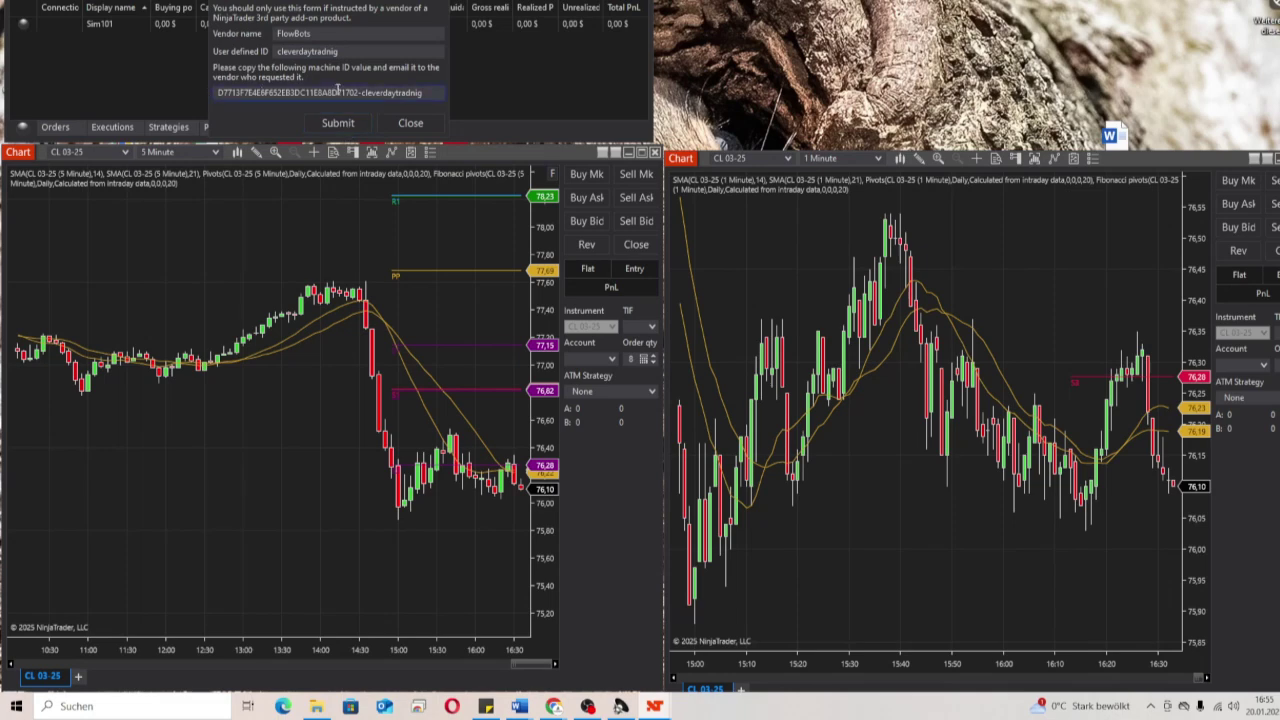
# - Select and copy the generated machine ID
pyautogui.tripleClick(338, 92)
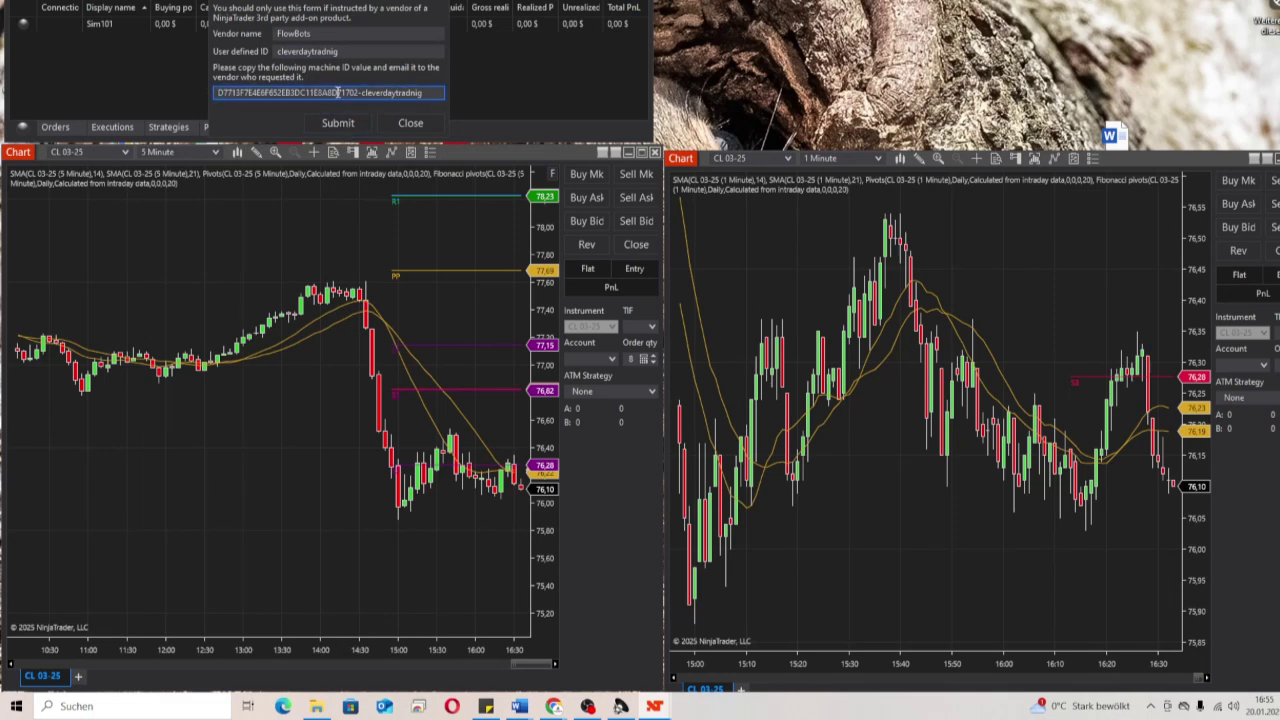
pyautogui.moveTo(436, 93); pyautogui.dragTo(214, 92)
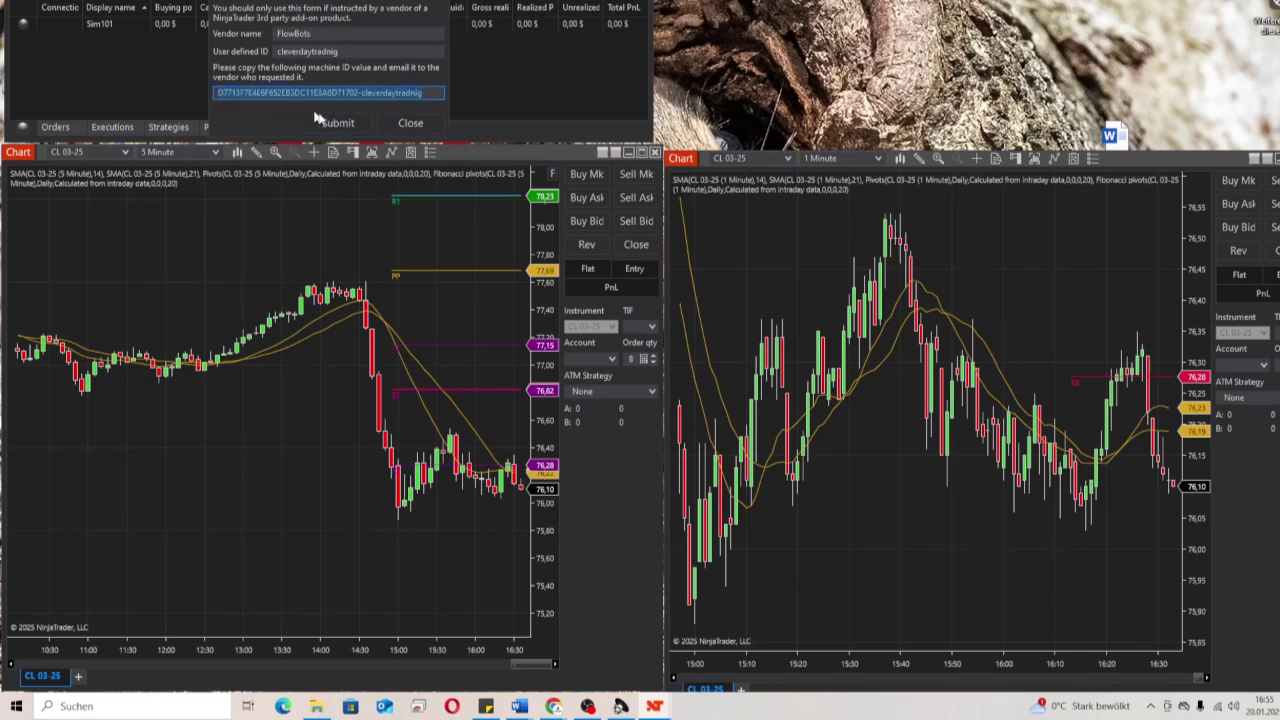
pyautogui.click(560, 708)
# - Paste the new machine ID over the order's existing one, confirm the change, and return to NinjaTrader
pyautogui.click(705, 648)
pyautogui.click(582, 497)
pyautogui.moveTo(582, 497); pyautogui.dragTo(366, 503)
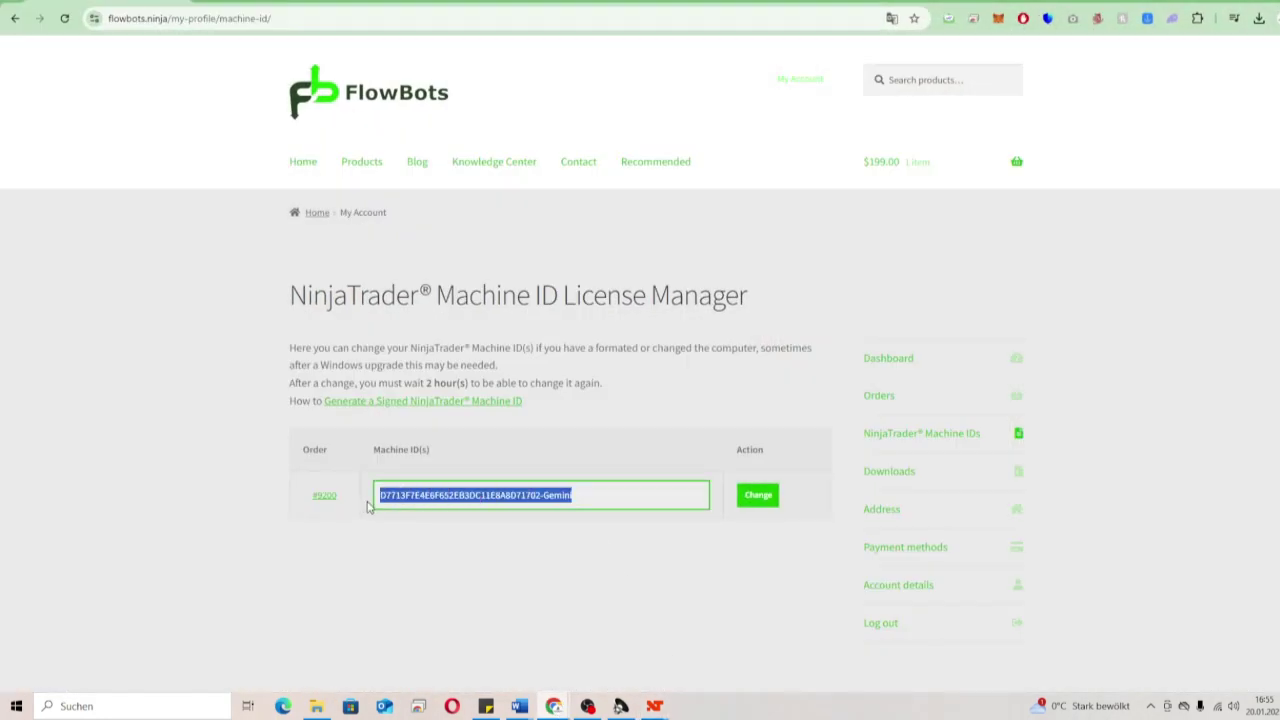
pyautogui.hotkey('ctrl', 'v')
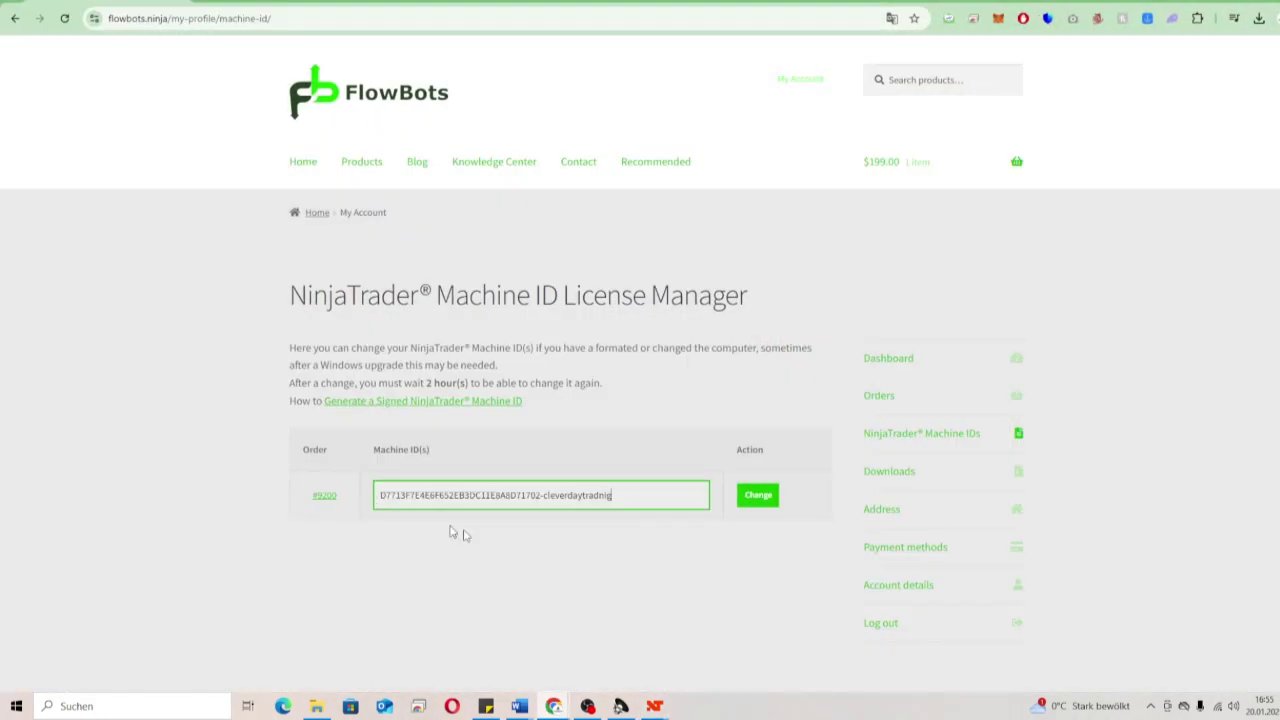
pyautogui.click(740, 500)
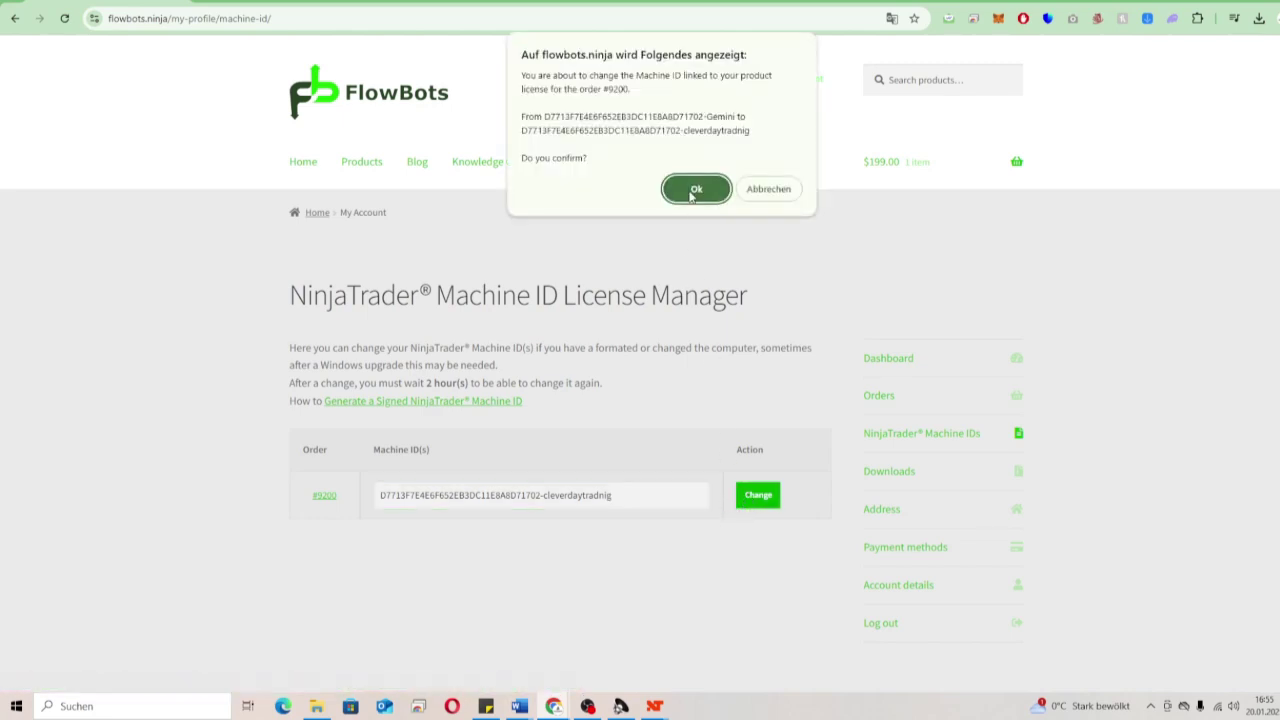
pyautogui.click(694, 191)
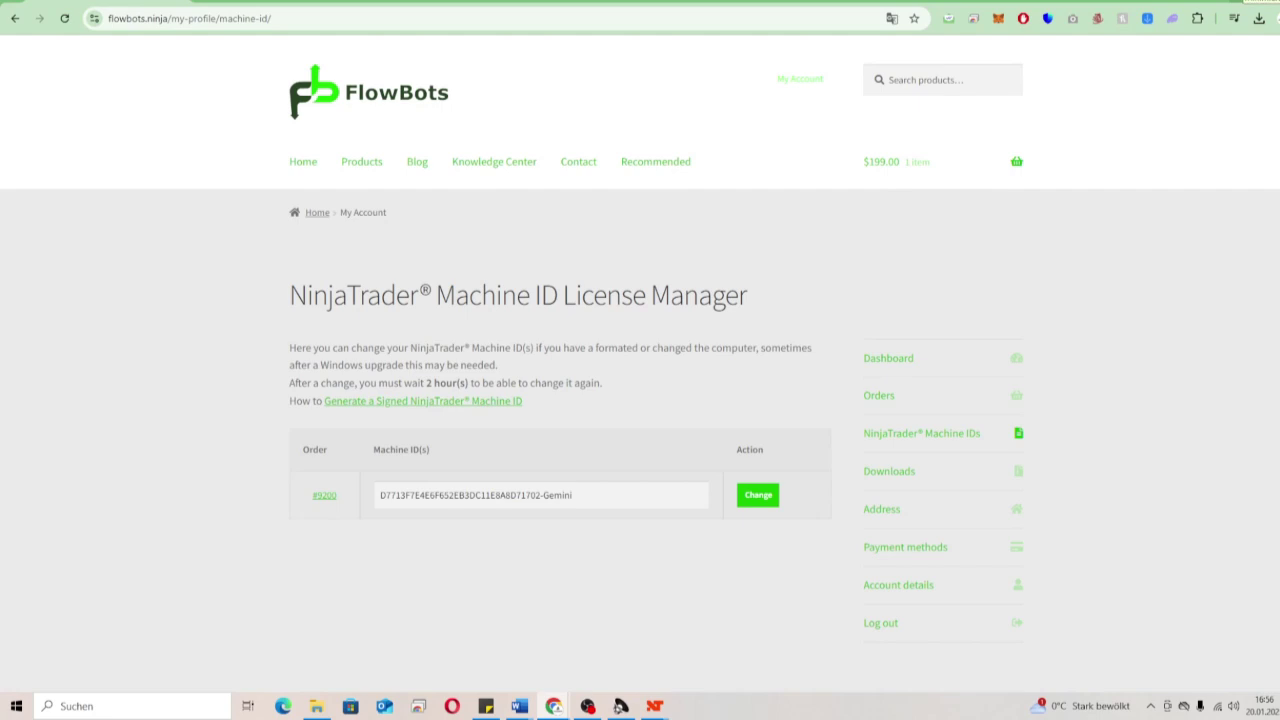
pyautogui.click(1258, 3)
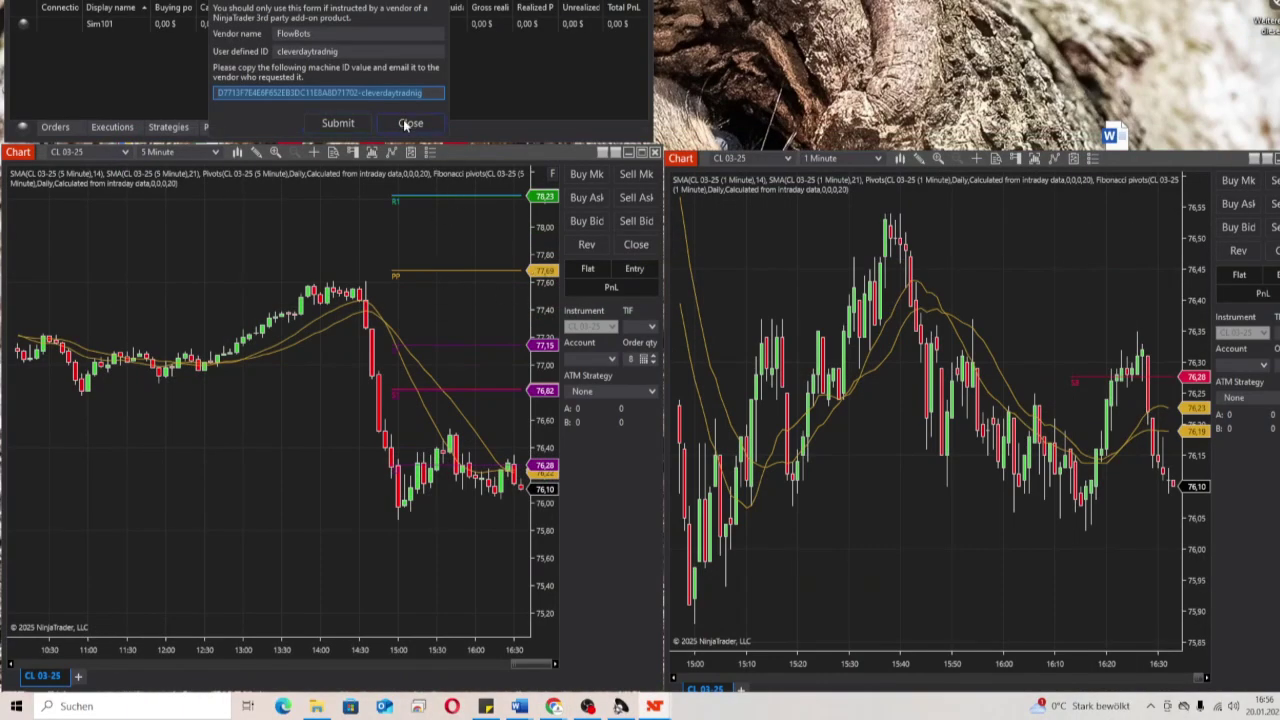
# - Close the licensing form, exit NinjaTrader, and relaunch it from the desktop icon
pyautogui.click(408, 123)
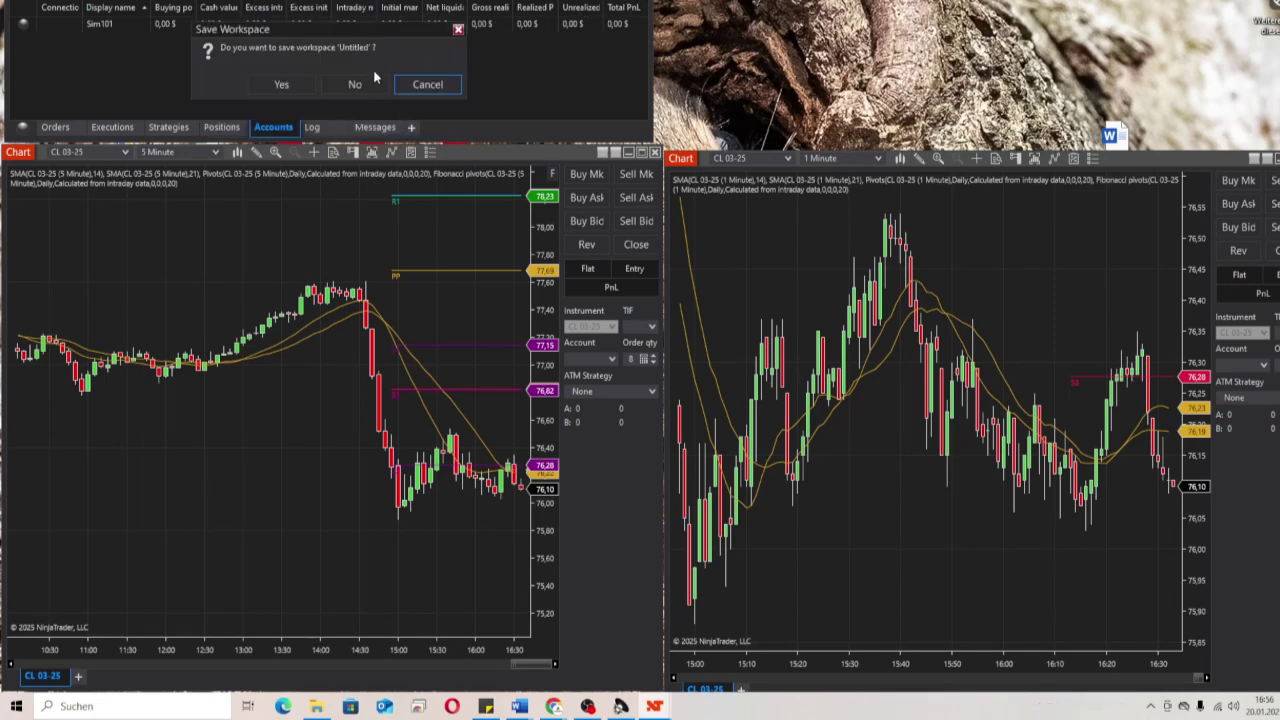
pyautogui.click(280, 87)
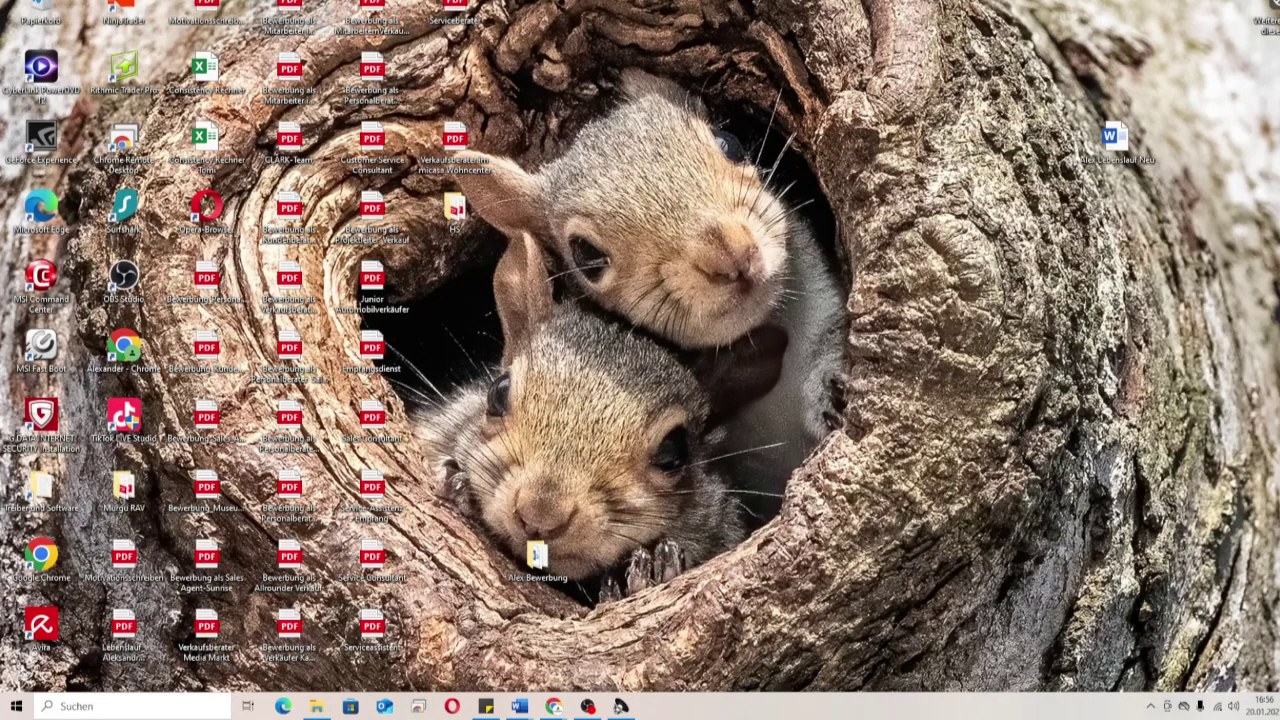
pyautogui.doubleClick(123, 12)
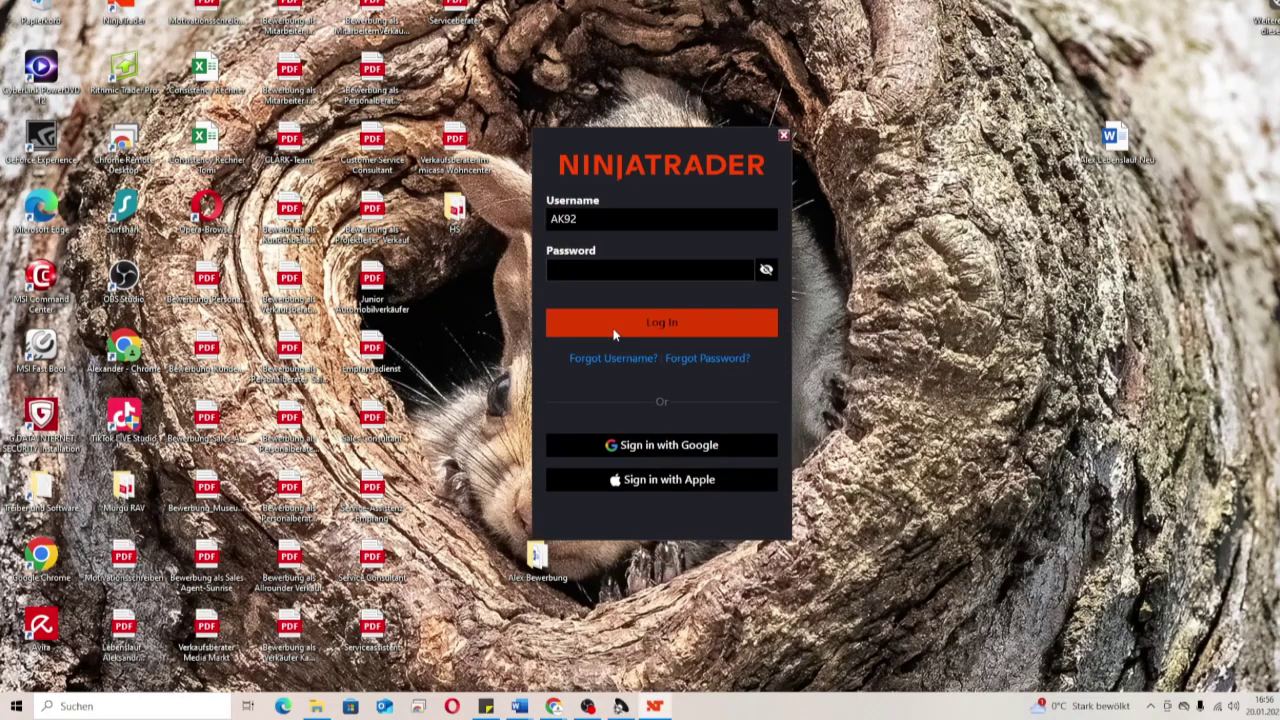
# - Log back in to NinjaTrader, re-entering the account password after a mistyped first attempt
pyautogui.click(677, 270)
pyautogui.write('********')
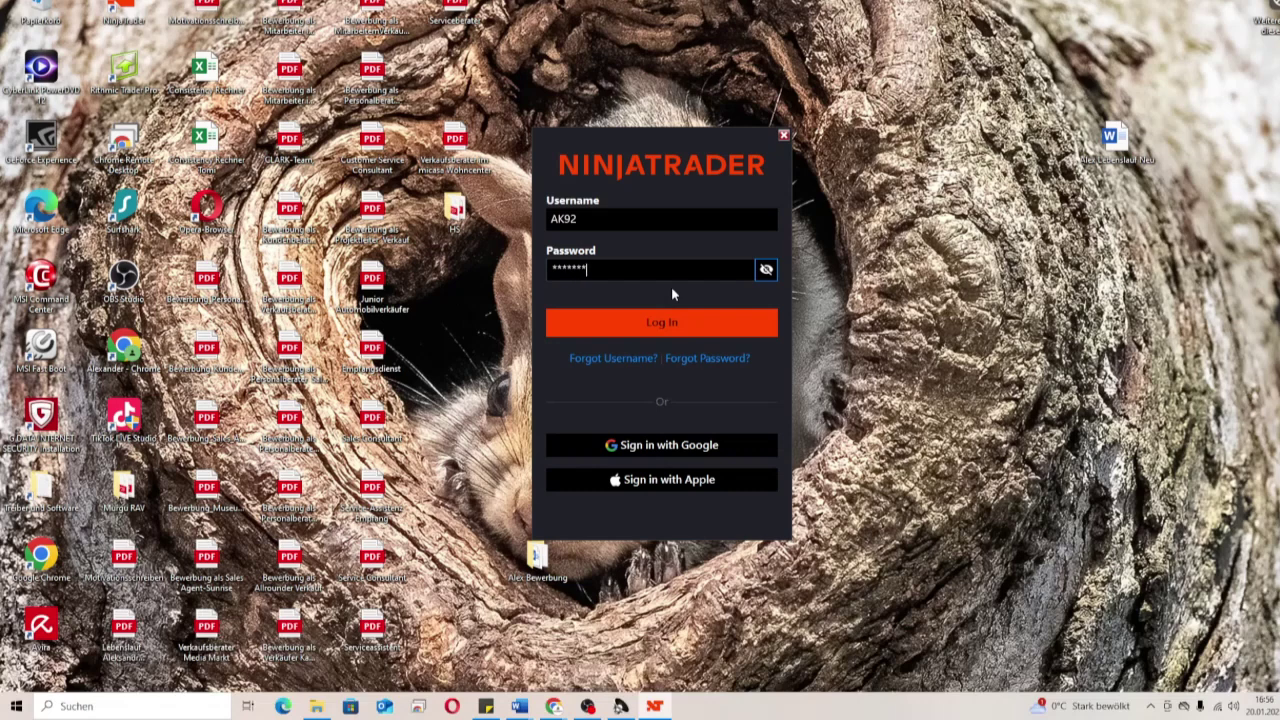
pyautogui.click(697, 320)
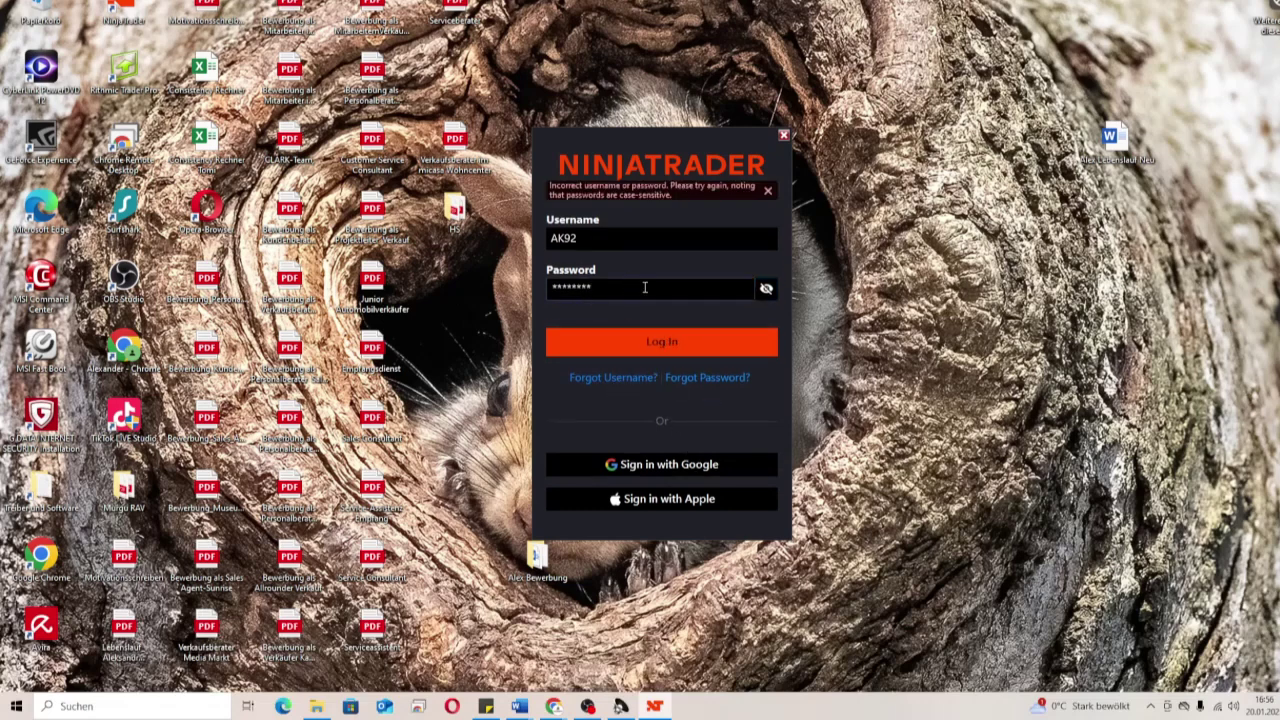
pyautogui.doubleClick(681, 292)
pyautogui.write('*********')
pyautogui.press('Return')
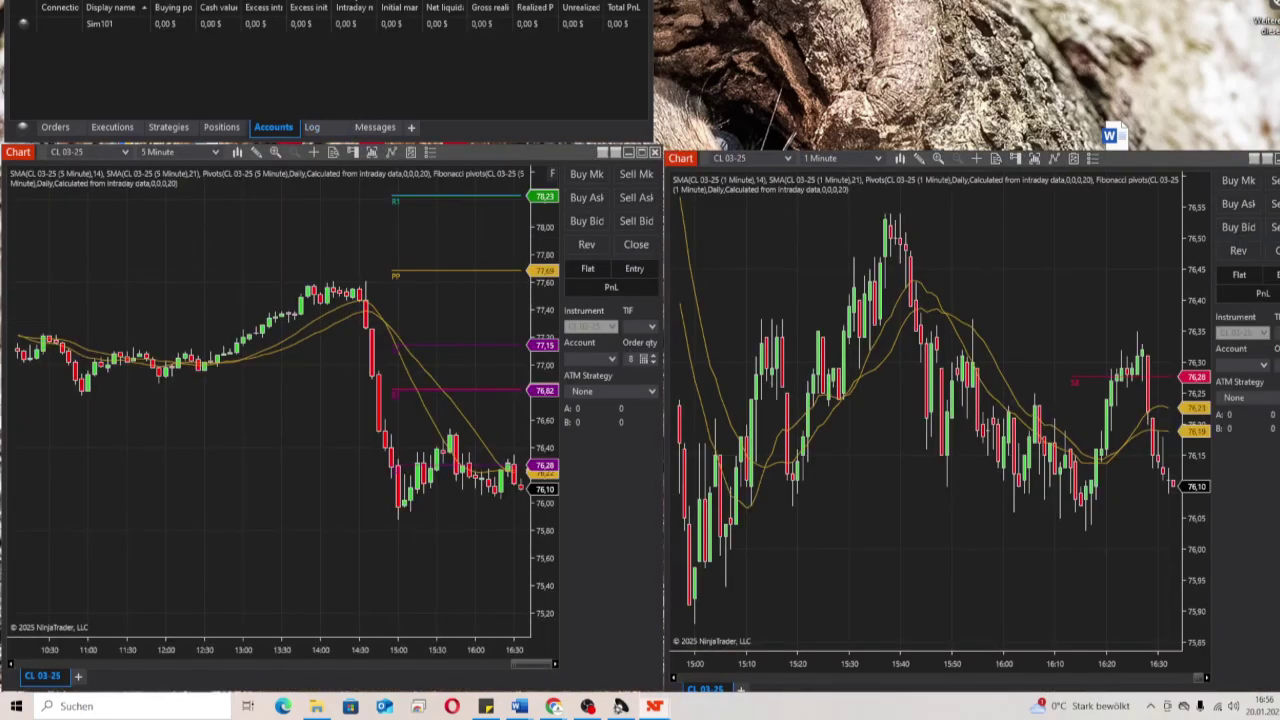
# - Launch New > FlowBots > Replikanto and accept its terms with Don't show this message again ticked
pyautogui.click(352, 4)
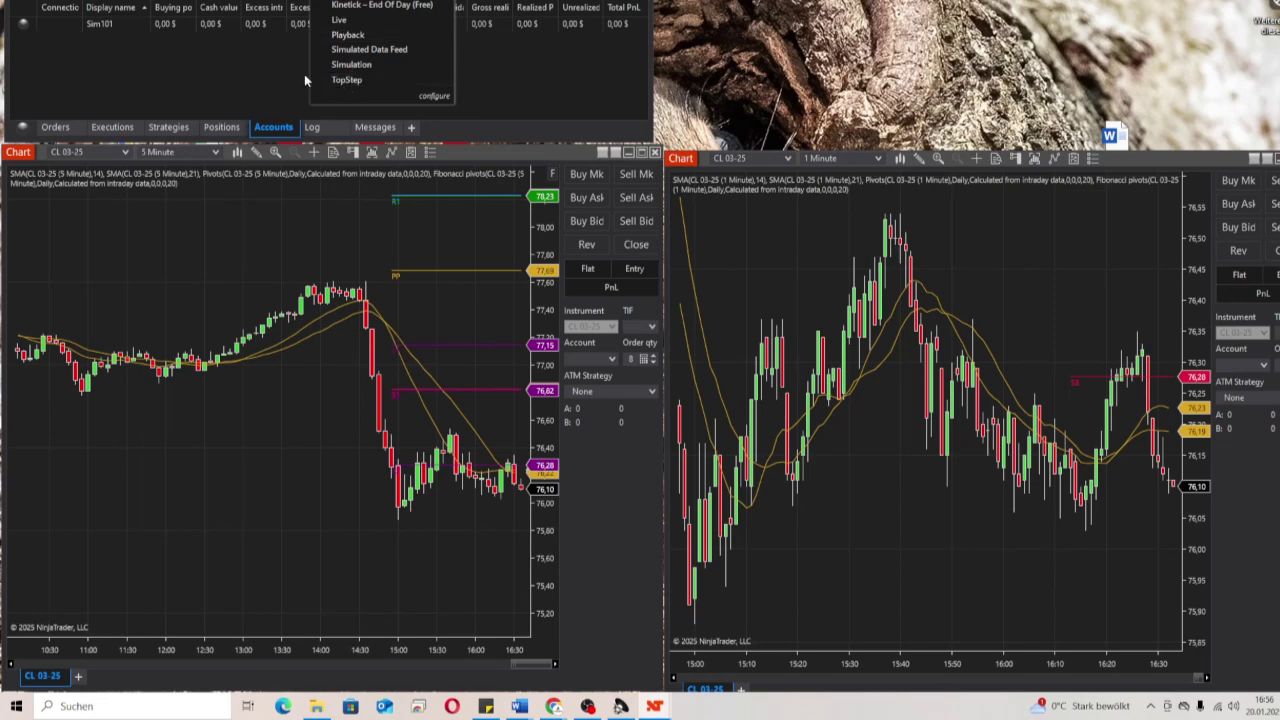
pyautogui.click(218, 60)
pyautogui.click(145, 4)
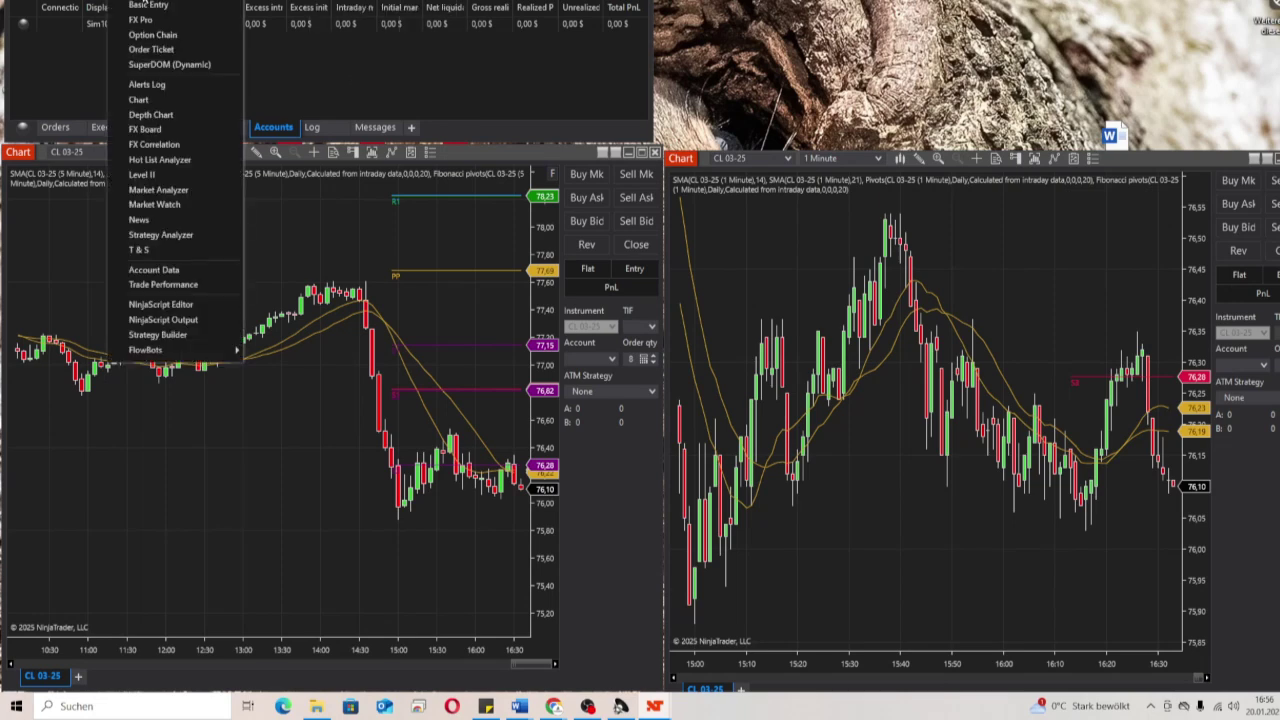
pyautogui.moveTo(150, 357)
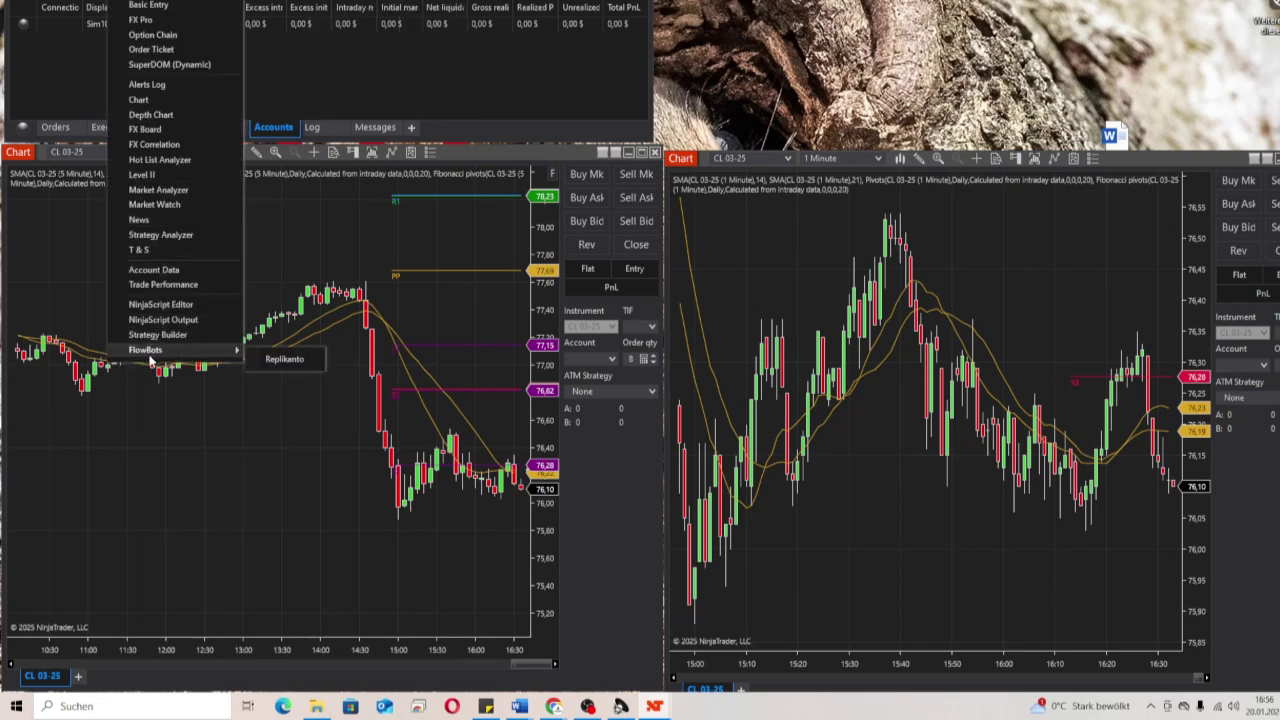
pyautogui.click(287, 358)
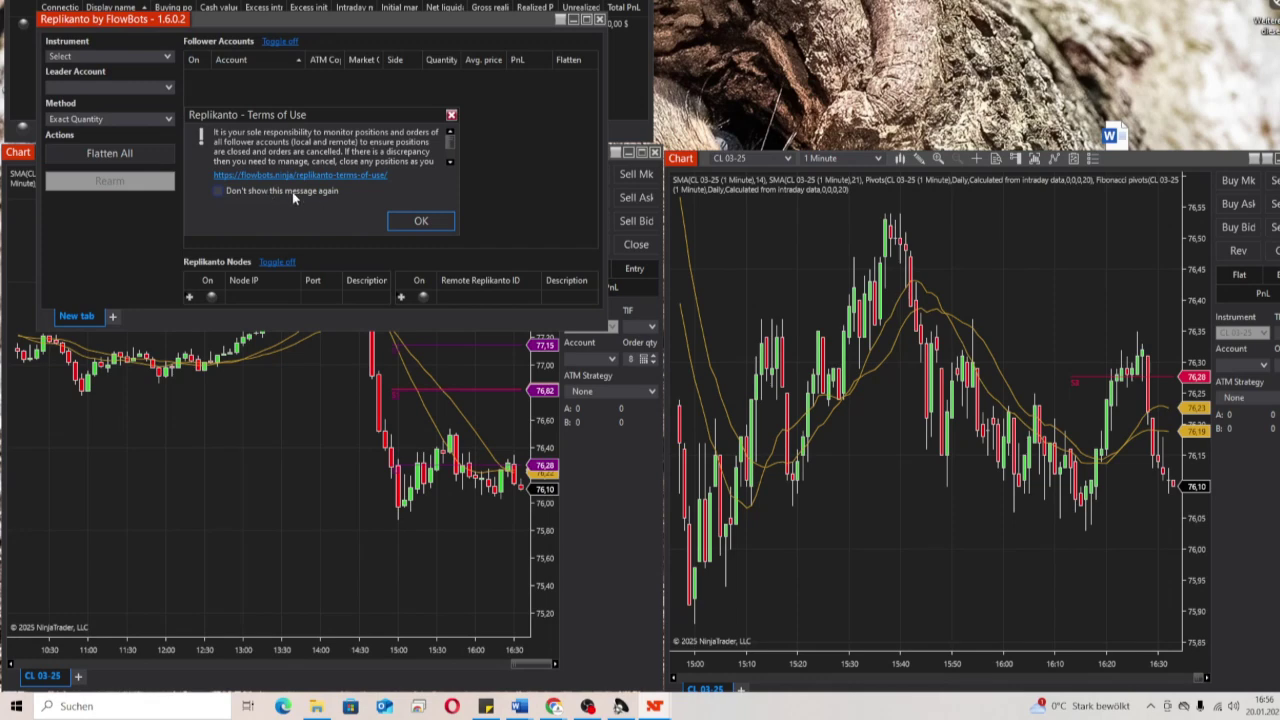
pyautogui.click(293, 194)
pyautogui.click(420, 222)
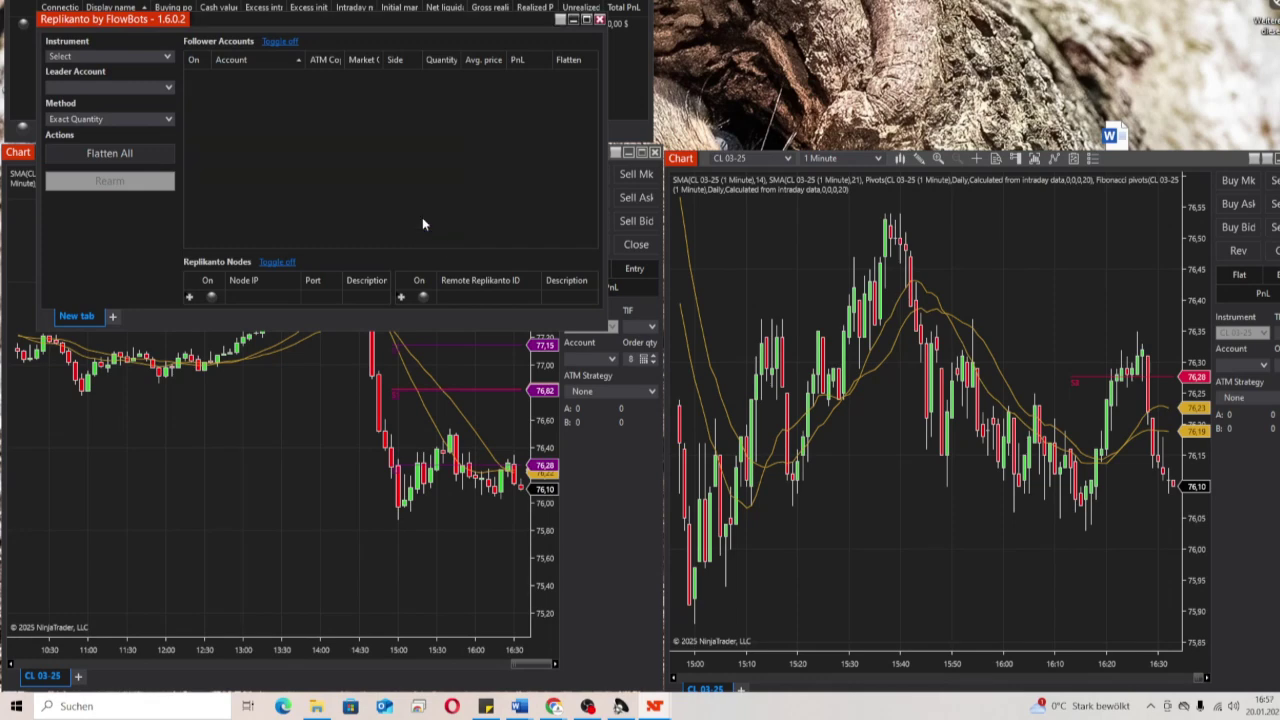
# - Move the Replikanto window to the right and shorten it so the right chart is visible
pyautogui.moveTo(146, 21); pyautogui.dragTo(768, 0)
pyautogui.moveTo(1230, 306); pyautogui.dragTo(1230, 142)
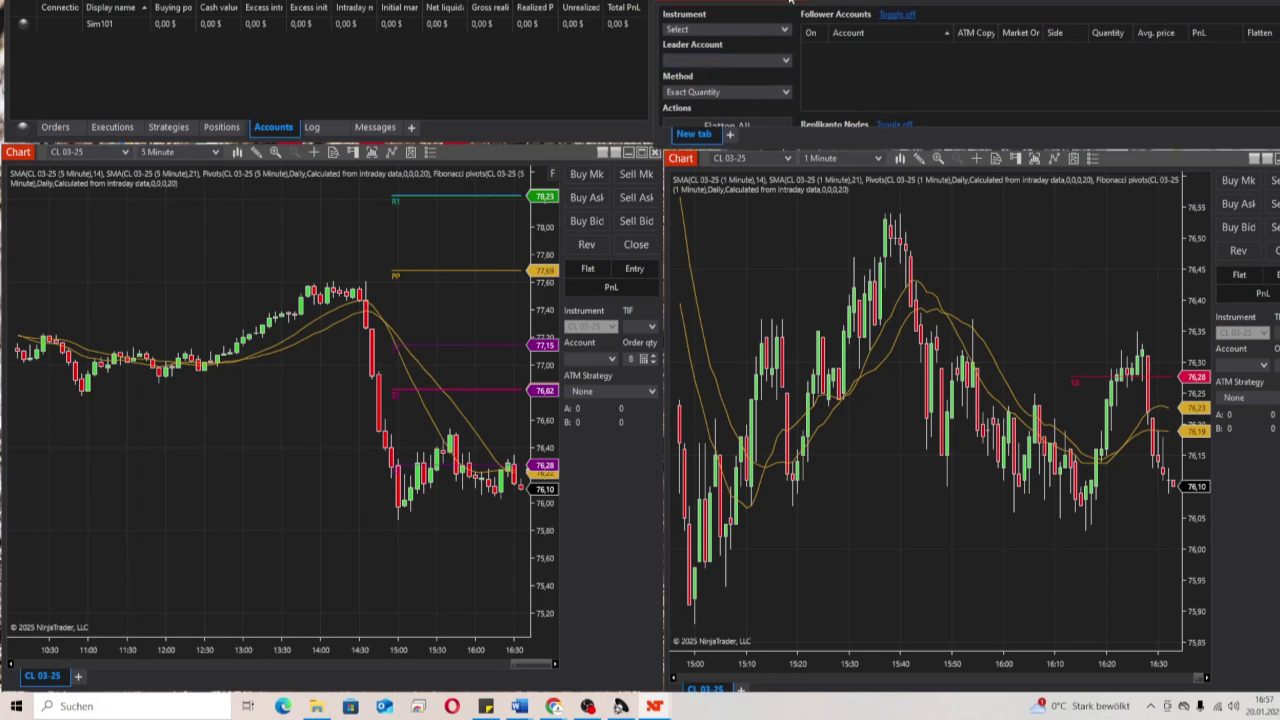
pyautogui.moveTo(796, 2); pyautogui.dragTo(799, 0)
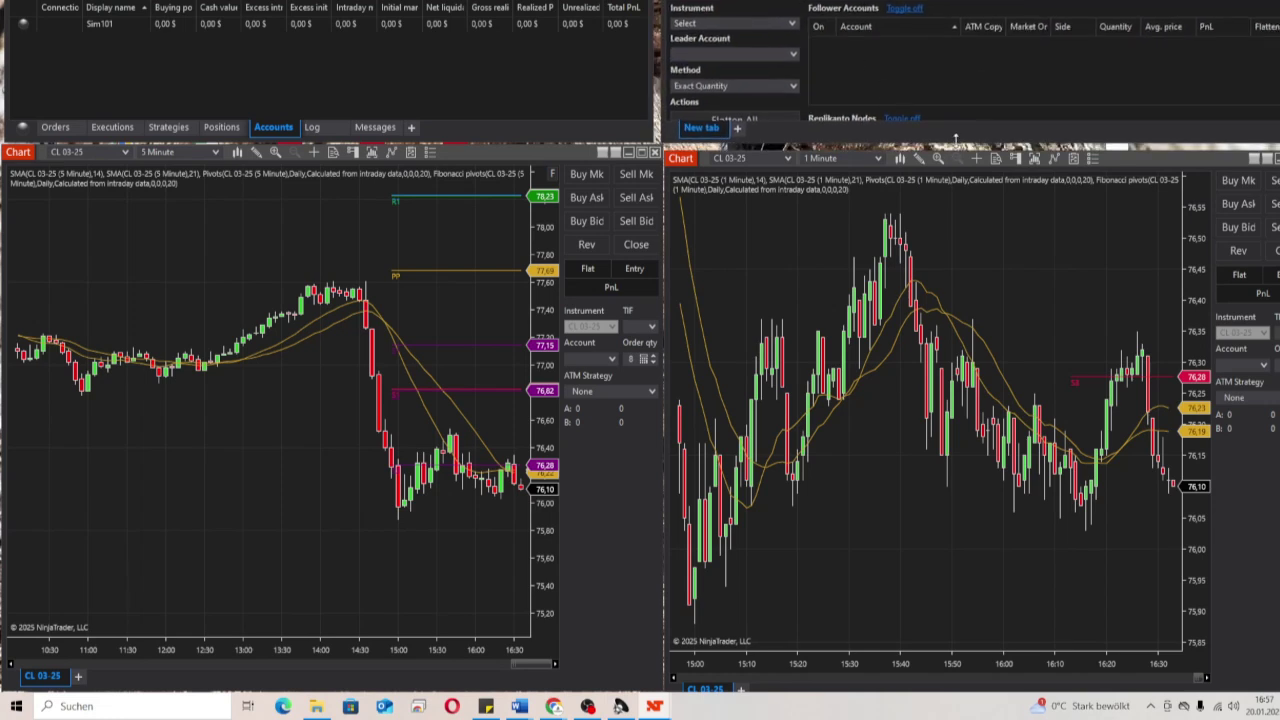